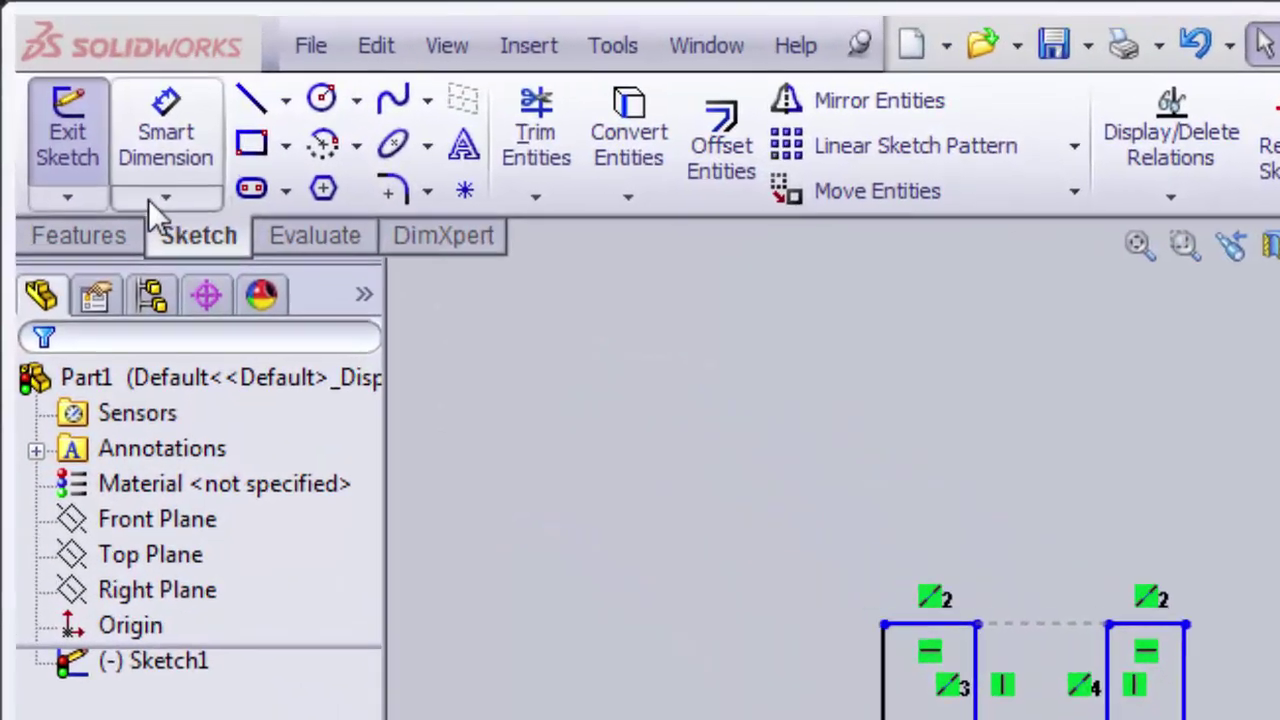
Step: Open the dropdown under Smart Dimension on the Sketch tab to list the dimension types
{"action": "left_click", "coordinate": [162, 205]}
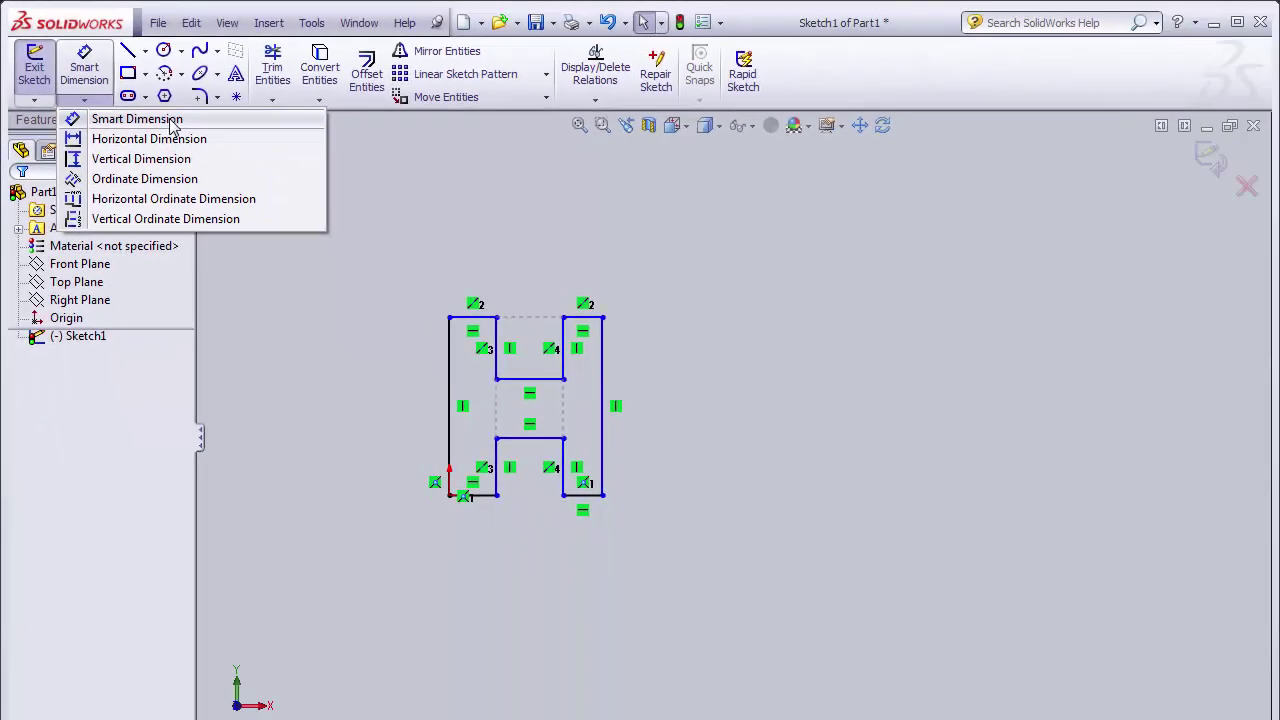
Step: Smart-dimension the H's left vertical edge to a height of 2.500
{"action": "left_click", "coordinate": [137, 119]}
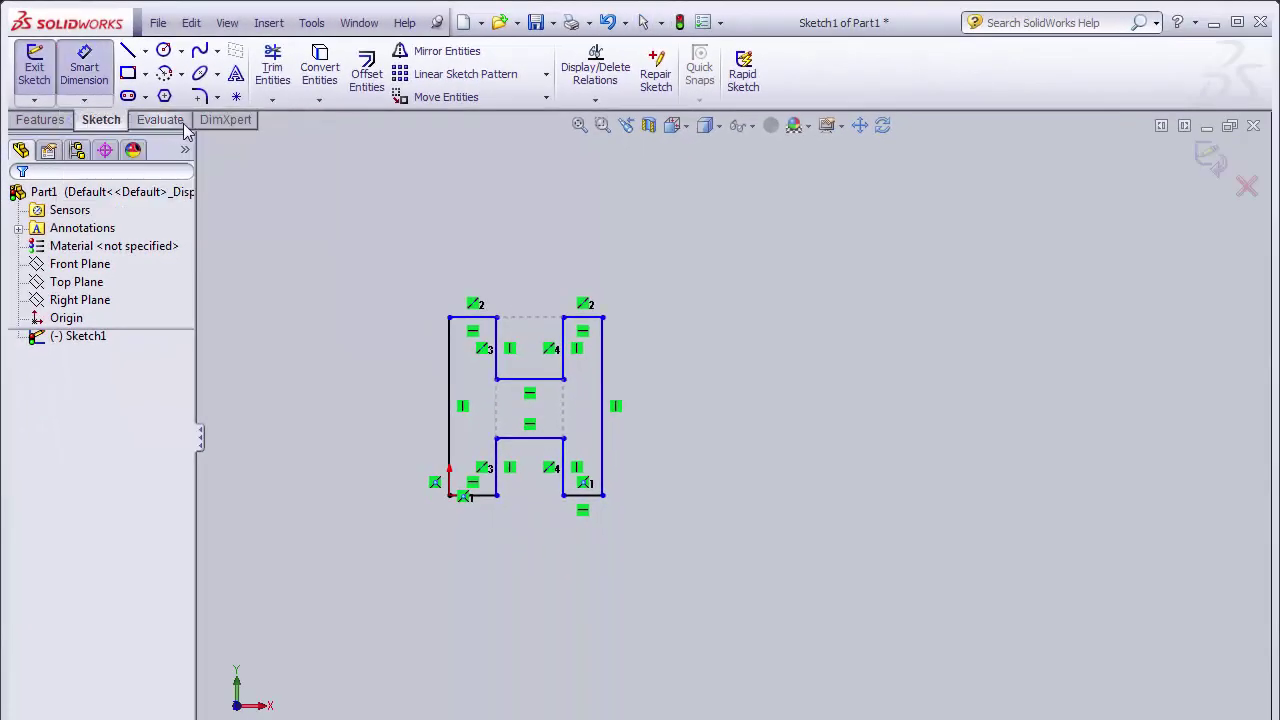
{"action": "left_click", "coordinate": [449, 410]}
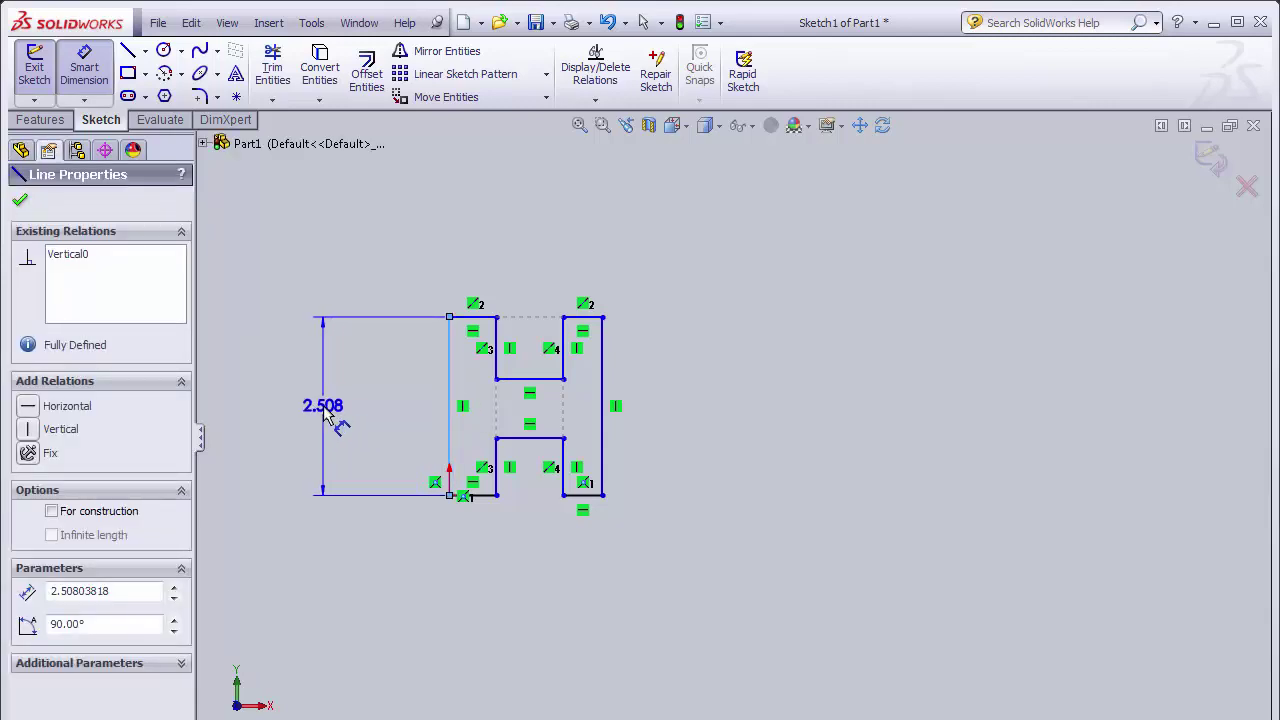
{"action": "left_click", "coordinate": [323, 406]}
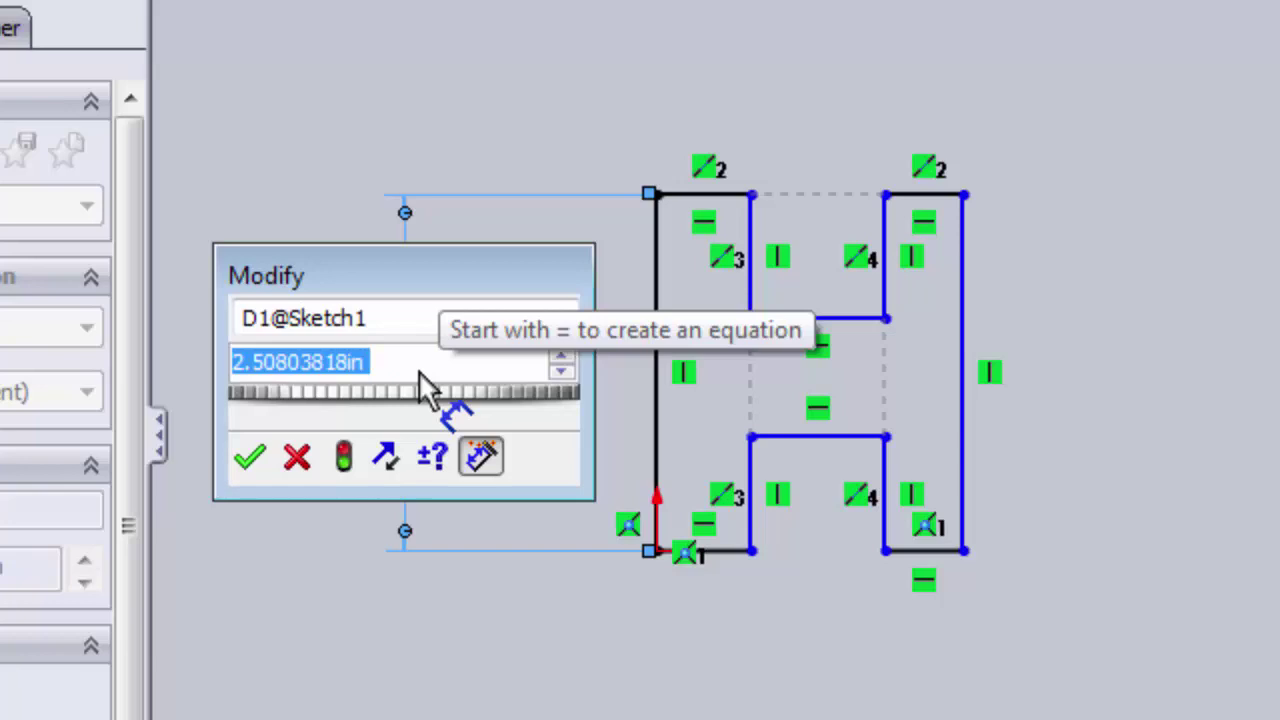
{"action": "type", "text": "2."}
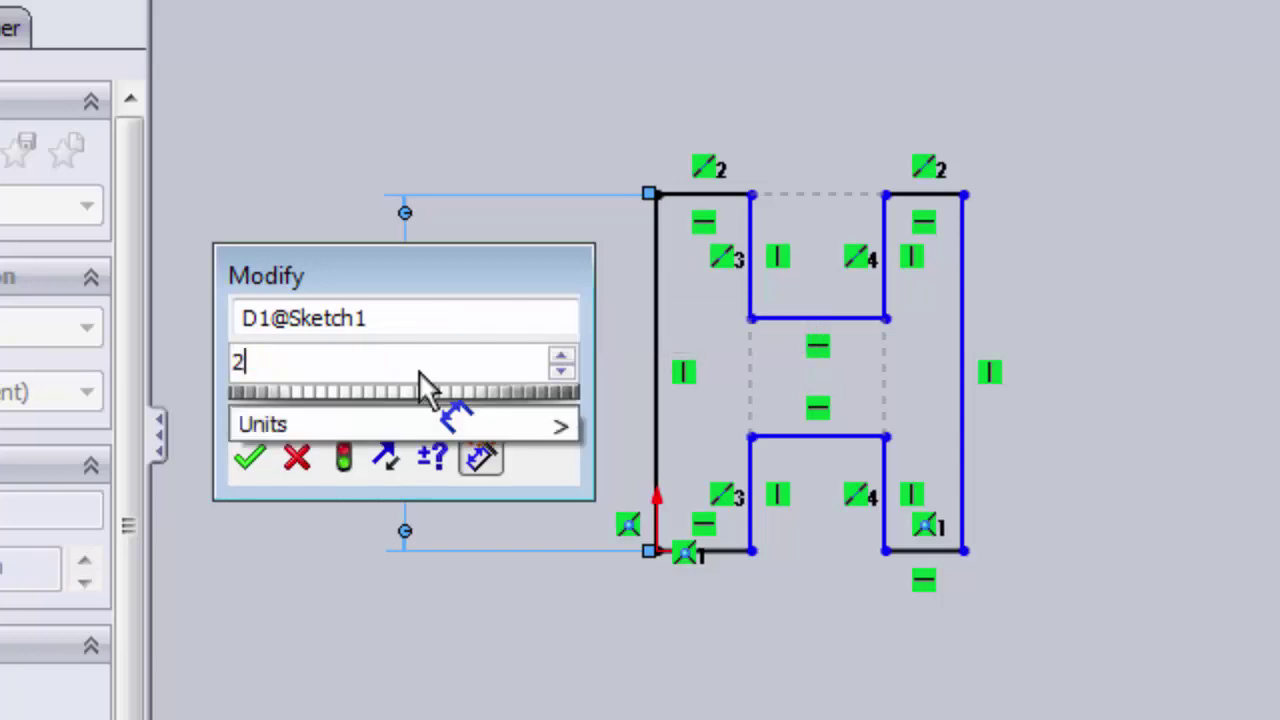
{"action": "type", "text": "5"}
{"action": "key", "text": "Return"}
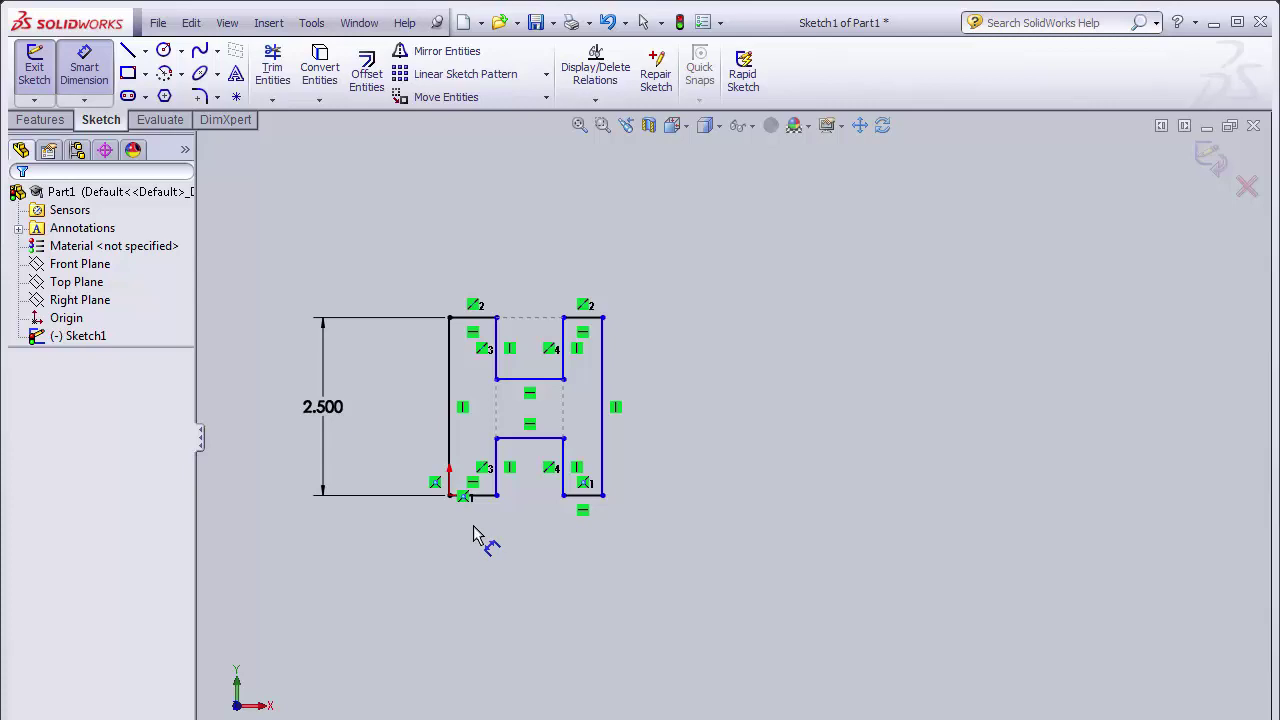
Step: Dimension the distance between the H's outer left and right edges as 2.000, placed below
{"action": "left_click", "coordinate": [452, 447]}
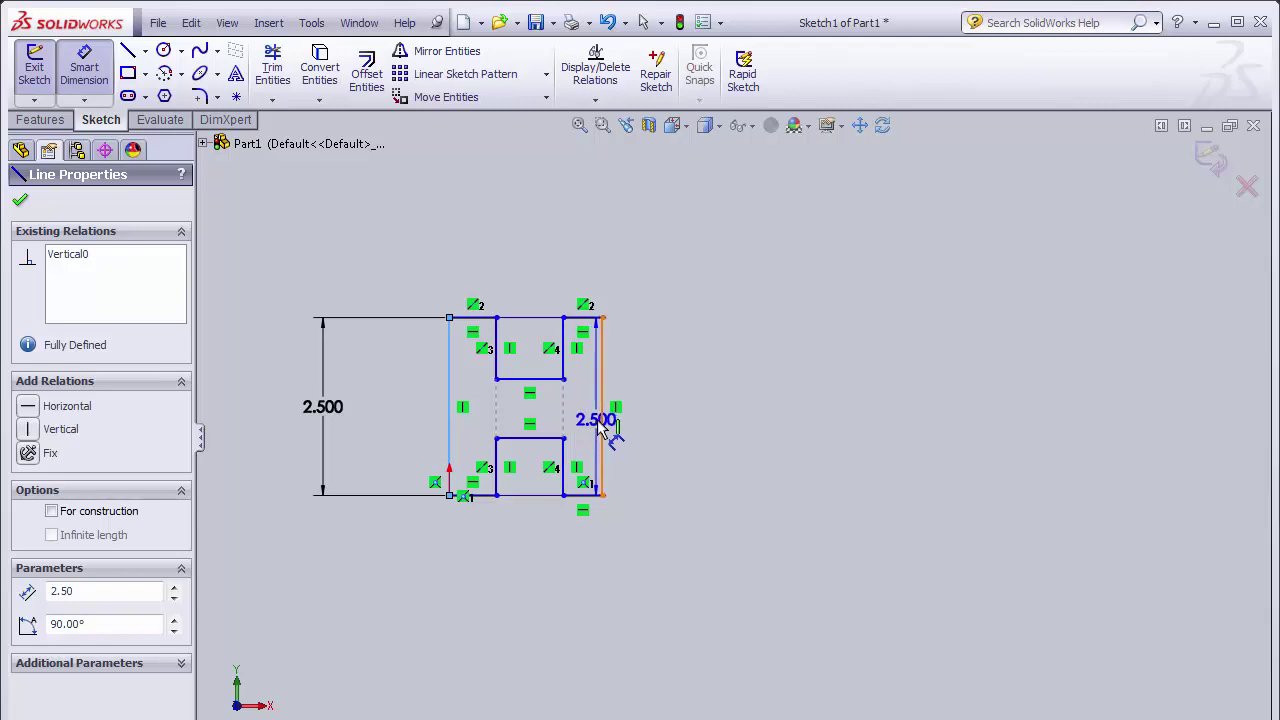
{"action": "left_click", "coordinate": [601, 421]}
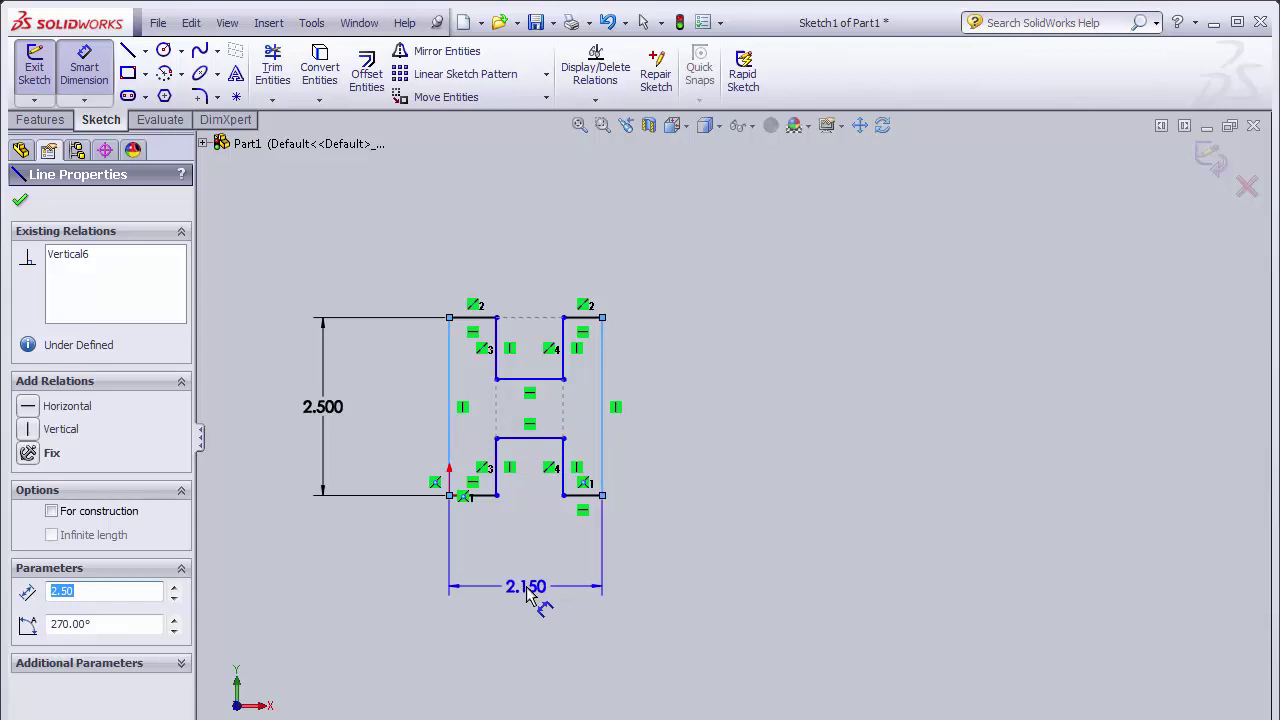
{"action": "left_click", "coordinate": [527, 592]}
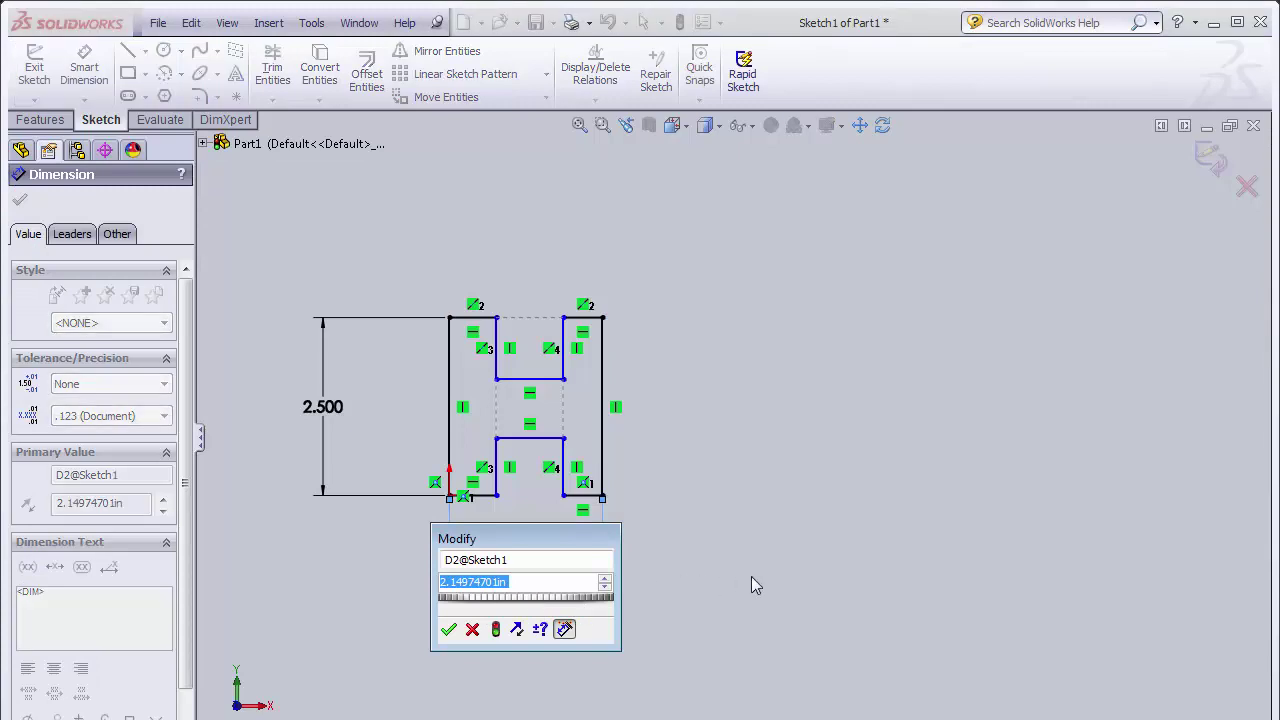
{"action": "type", "text": "2.0"}
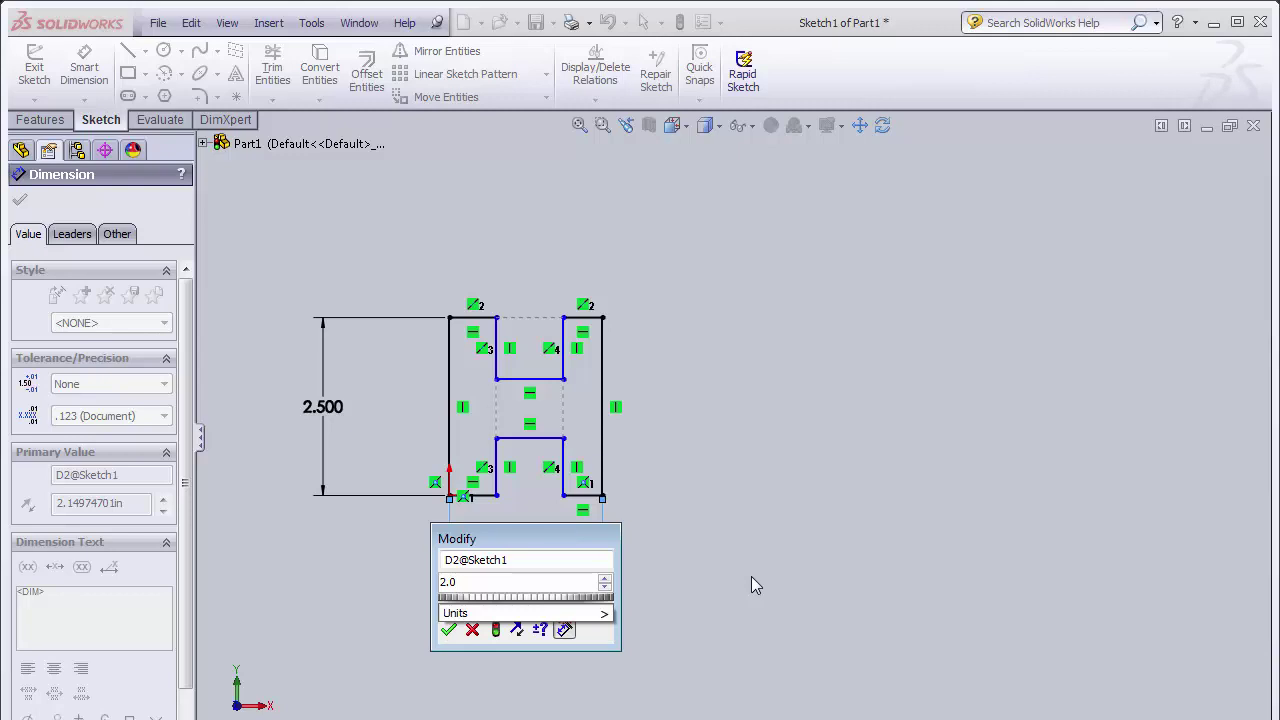
{"action": "key", "text": "Return"}
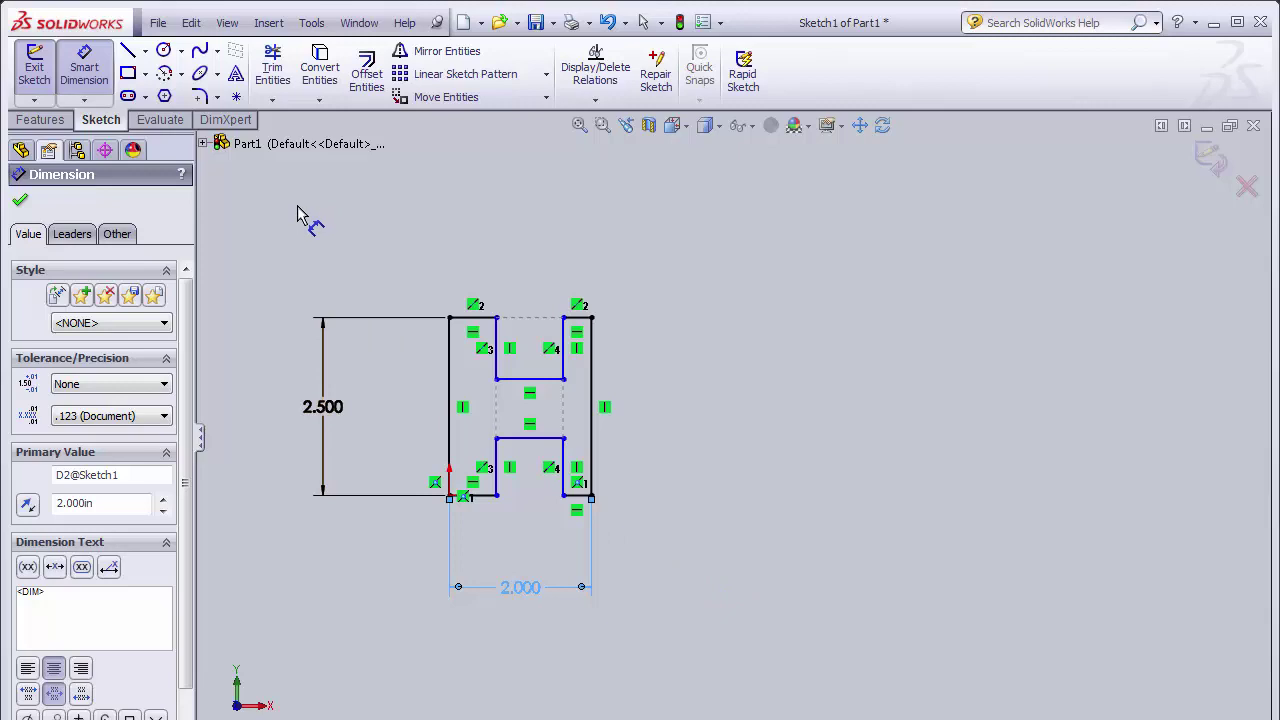
{"action": "key", "text": "Escape"}
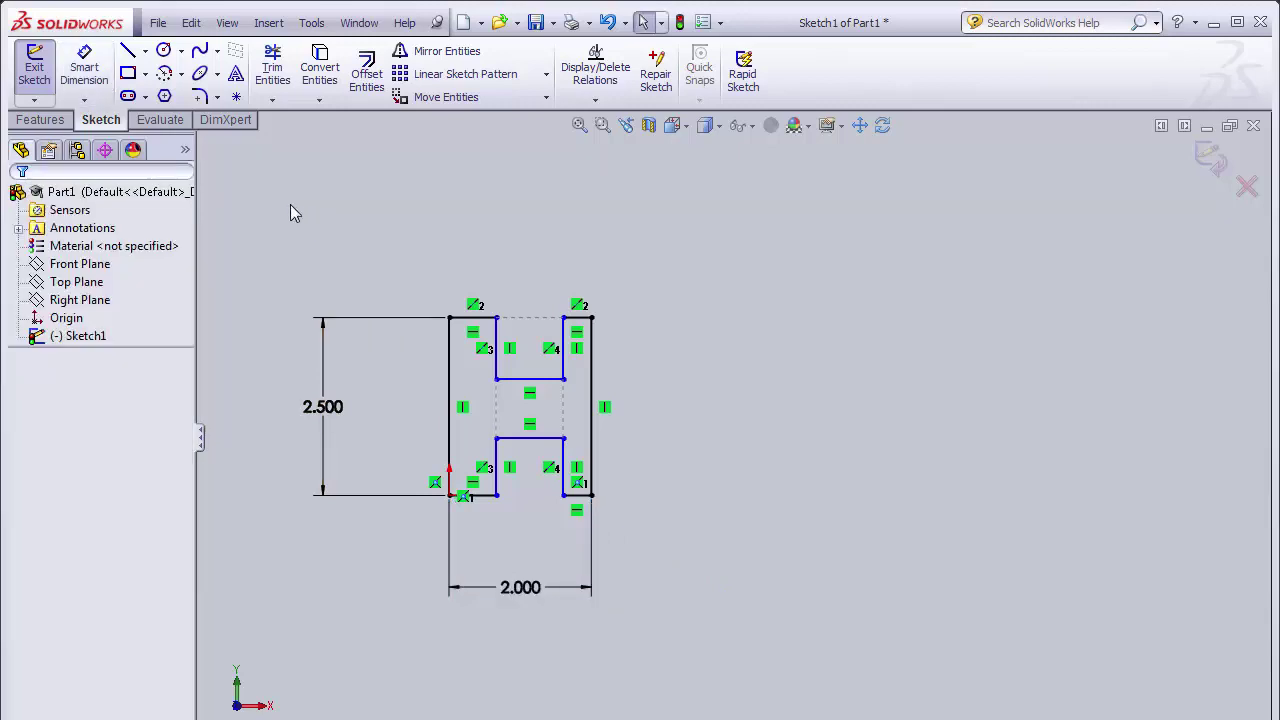
Step: Edit the 2.000 overall width dimension to 2.500
{"action": "left_click", "coordinate": [522, 590]}
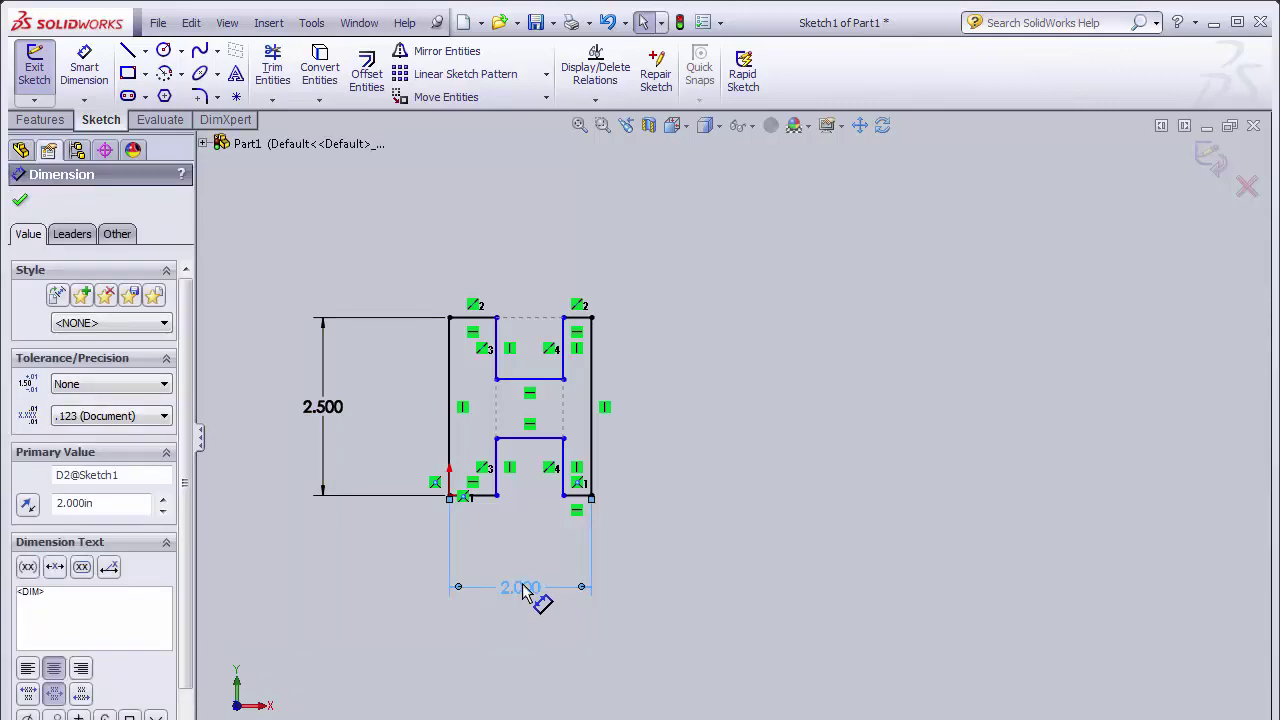
{"action": "double_click", "coordinate": [522, 590]}
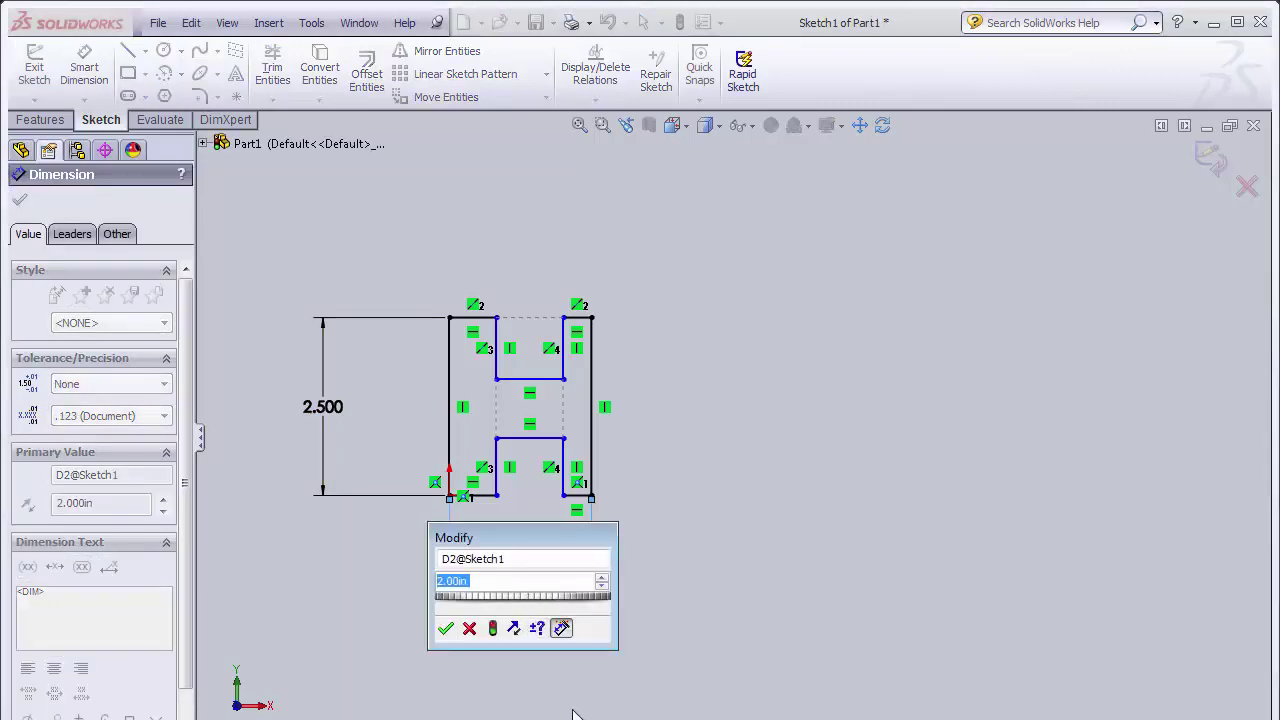
{"action": "type", "text": "2.5"}
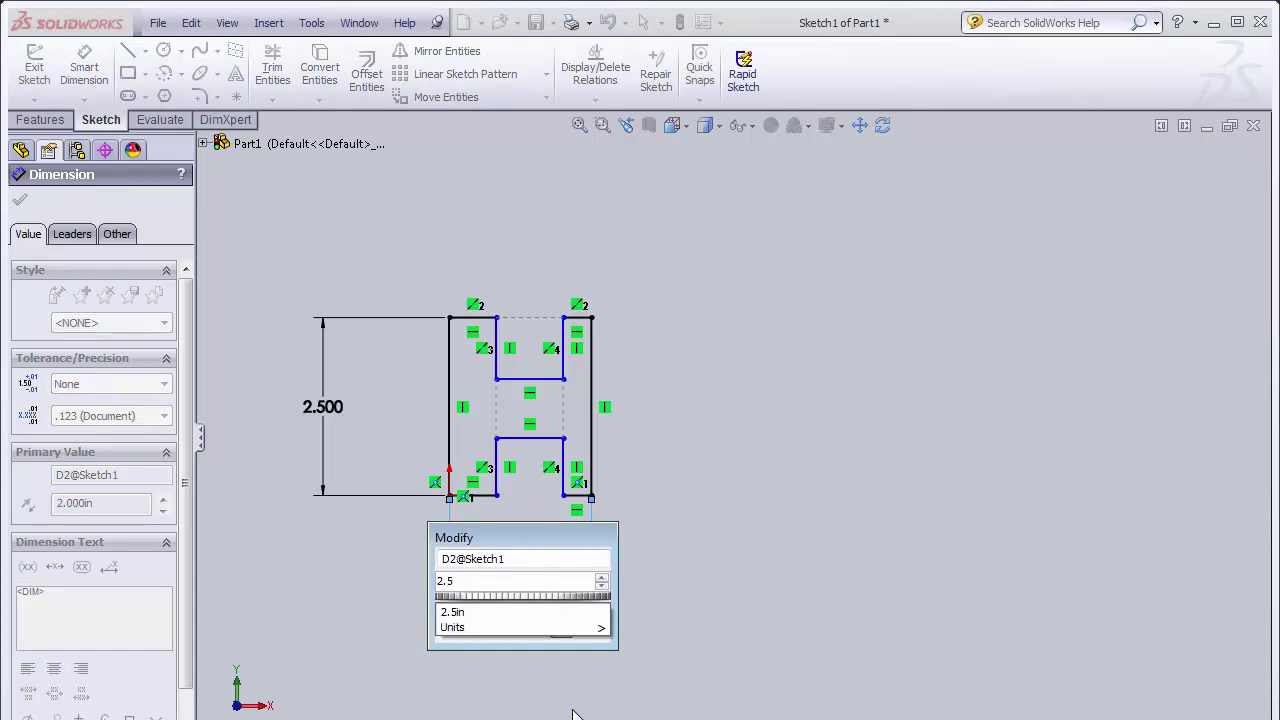
{"action": "key", "text": "Return"}
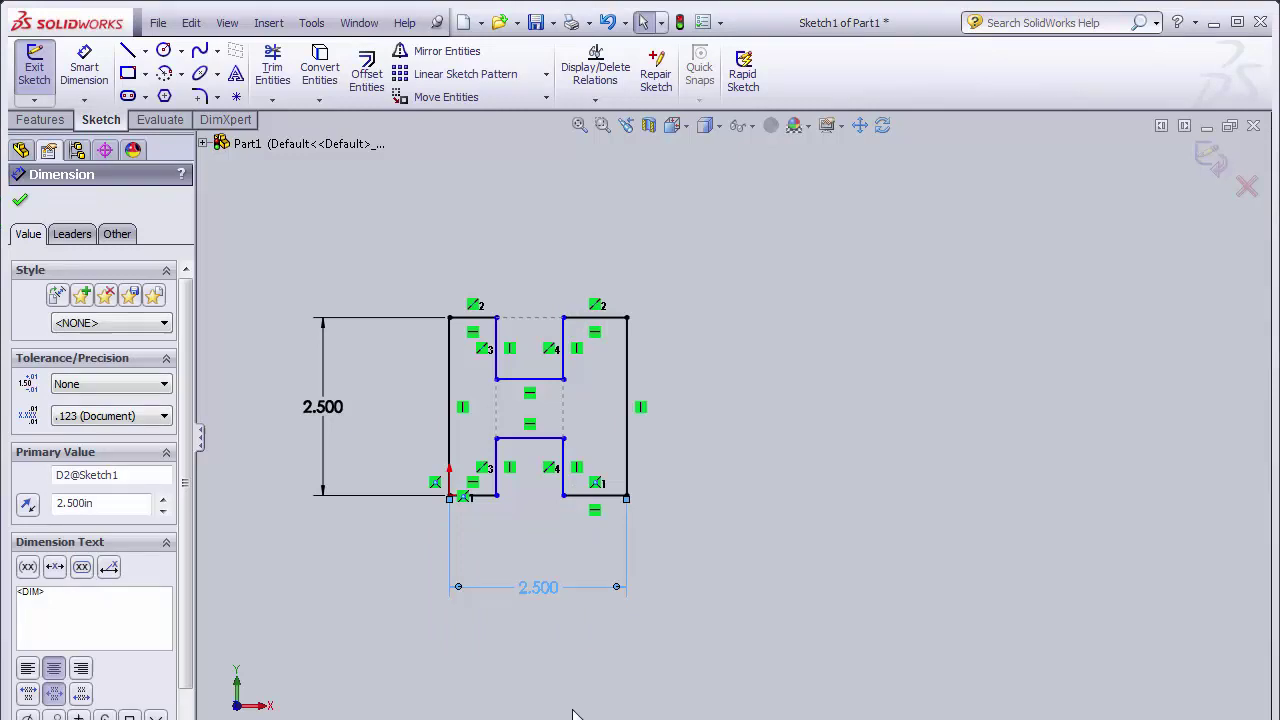
{"action": "key", "text": "Escape"}
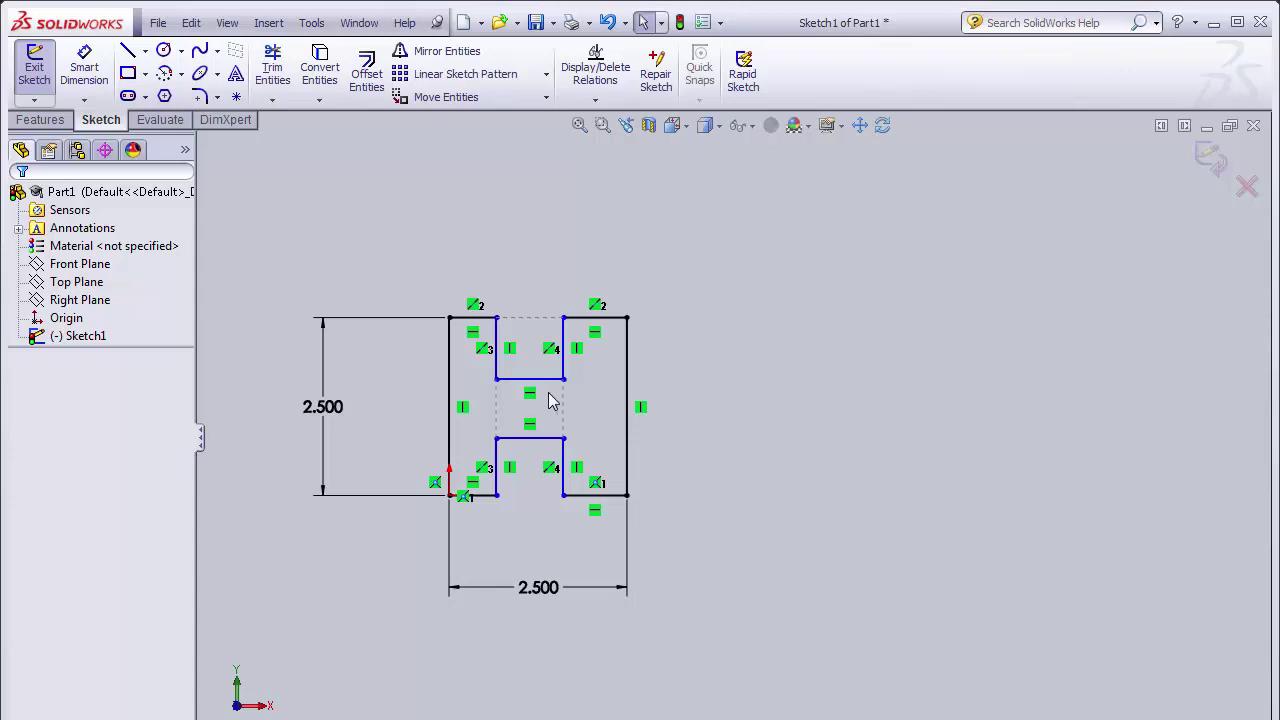
Step: Drag the notch lines slightly and inspect the lower notch's right edge to confirm it's under defined
{"action": "mouse_move", "coordinate": [532, 380]}
{"action": "left_mouse_down"}
{"action": "mouse_move", "coordinate": [532, 268]}
{"action": "mouse_move", "coordinate": [531, 389]}
{"action": "left_mouse_up"}
{"action": "left_click", "coordinate": [531, 440]}
{"action": "left_click_drag", "start_coordinate": [531, 443], "coordinate": [572, 456]}
{"action": "left_click", "coordinate": [563, 452]}
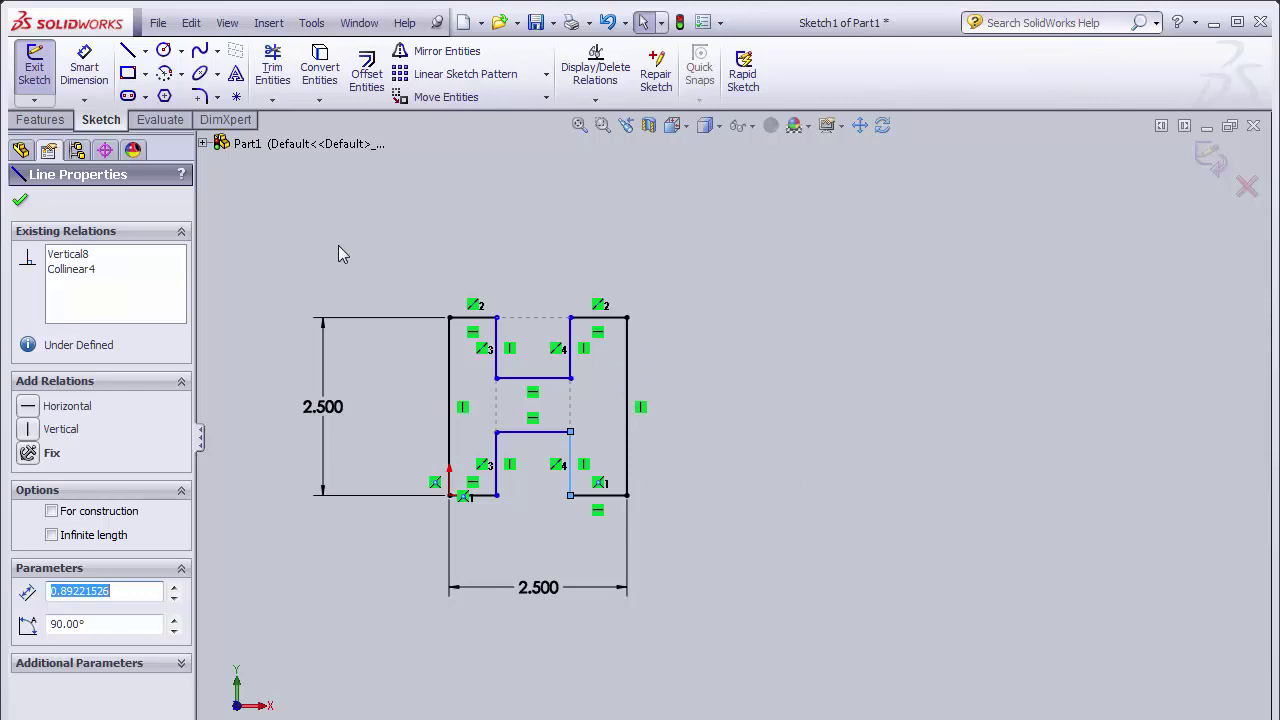
Step: Dimension the top and bottom notch depths to .750 each, measured from the outer edges
{"action": "left_click", "coordinate": [92, 80]}
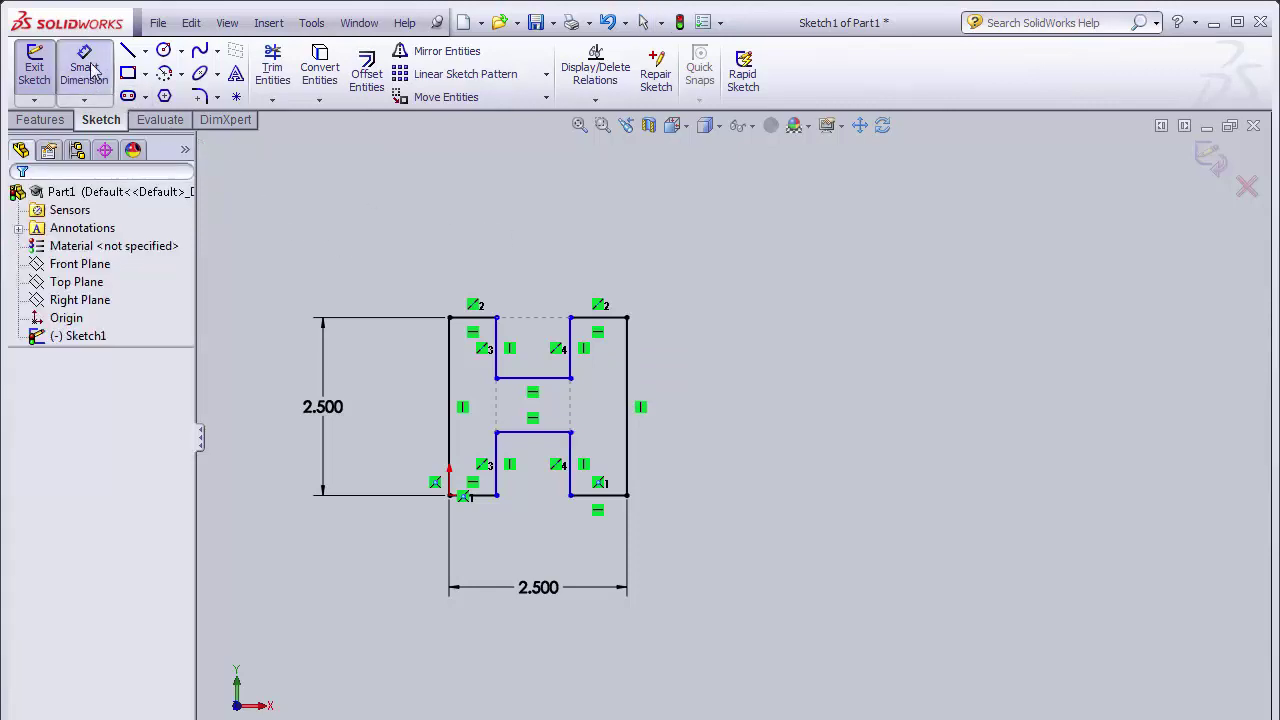
{"action": "left_click", "coordinate": [529, 385]}
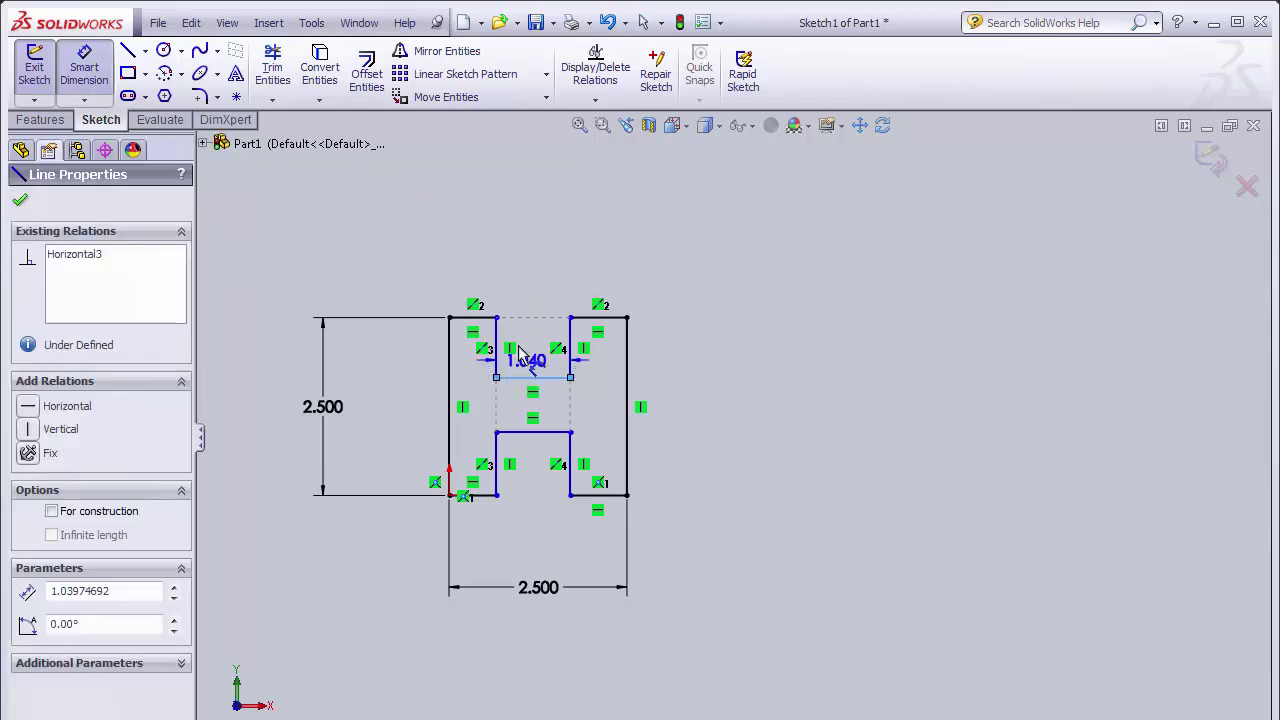
{"action": "left_click", "coordinate": [470, 318]}
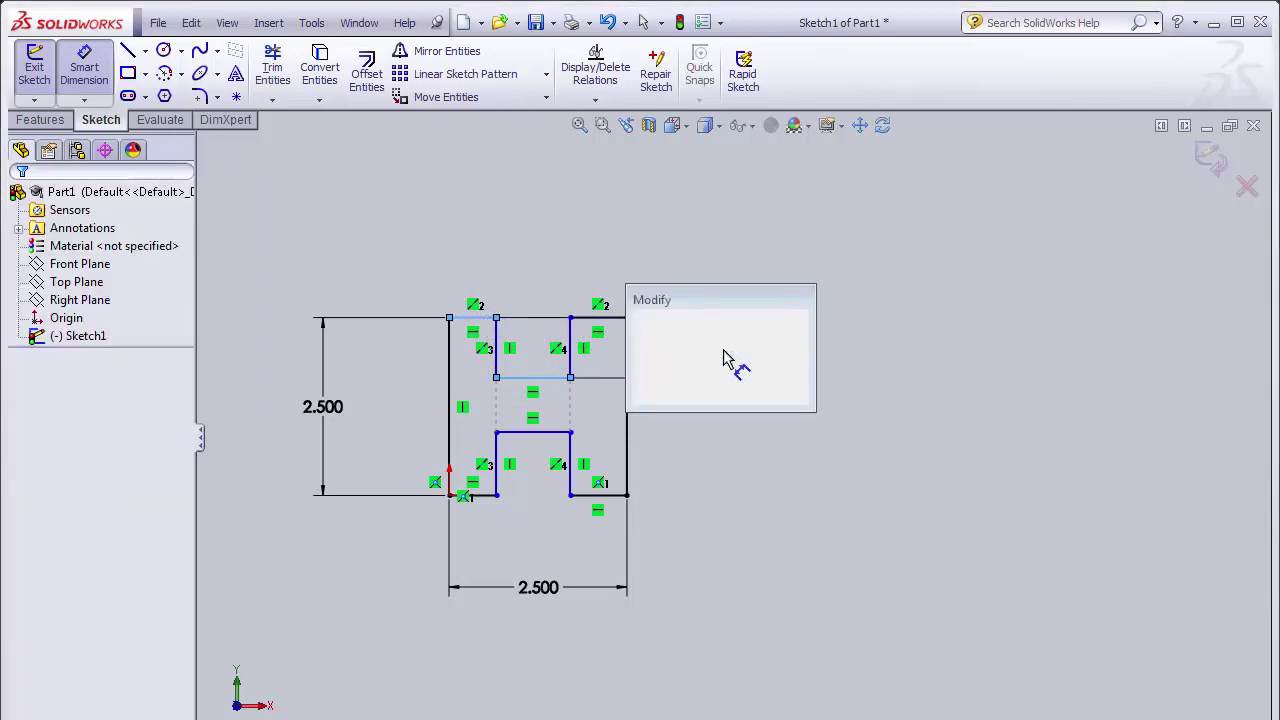
{"action": "type", "text": ".75"}
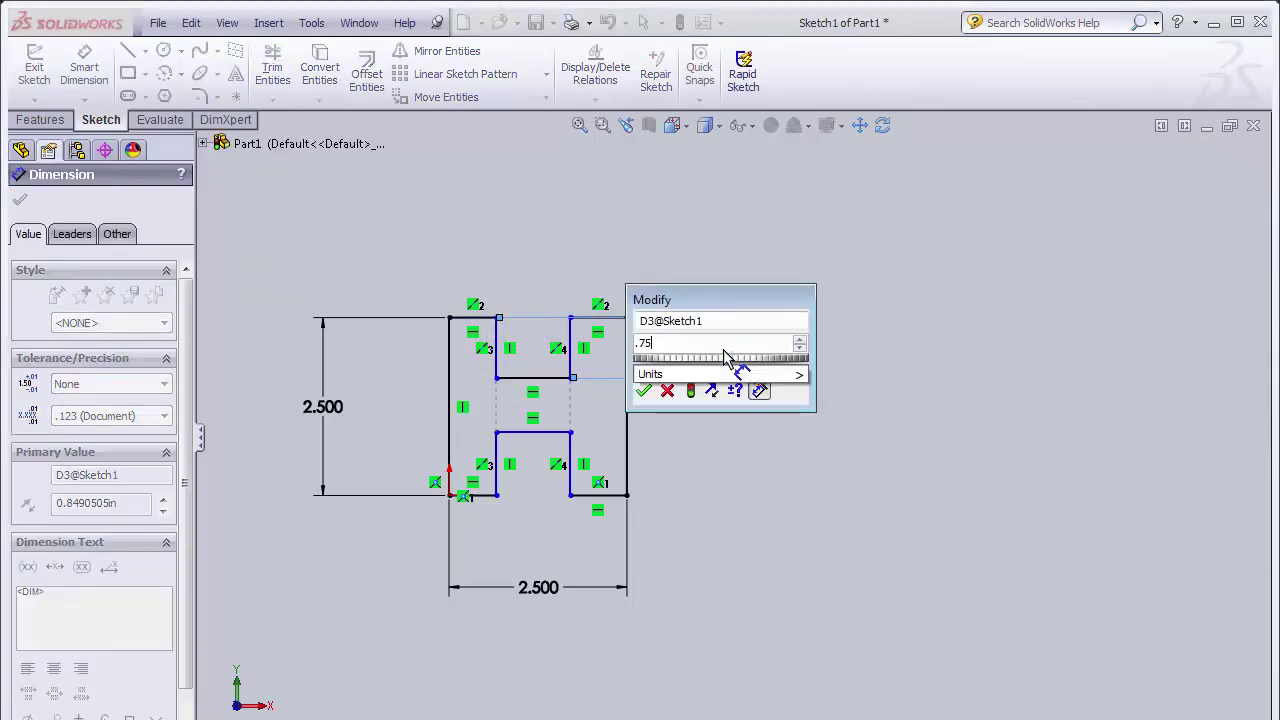
{"action": "key", "text": "Return"}
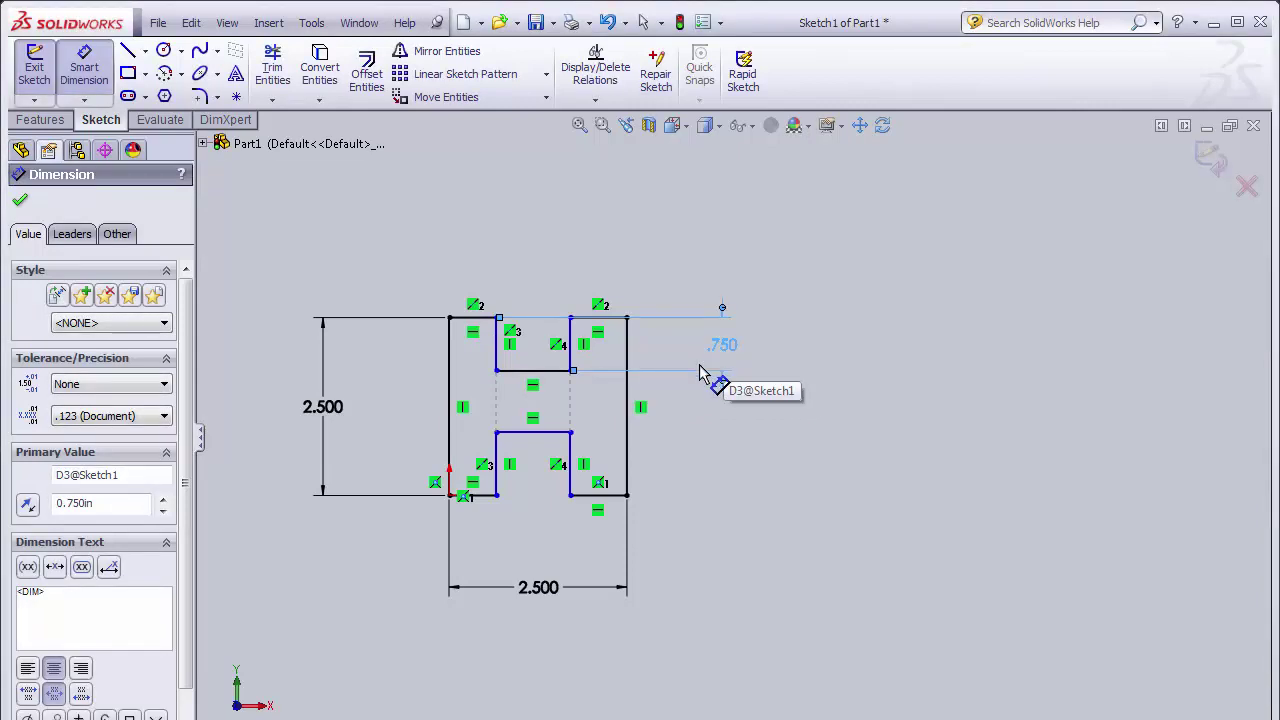
{"action": "left_click", "coordinate": [552, 434]}
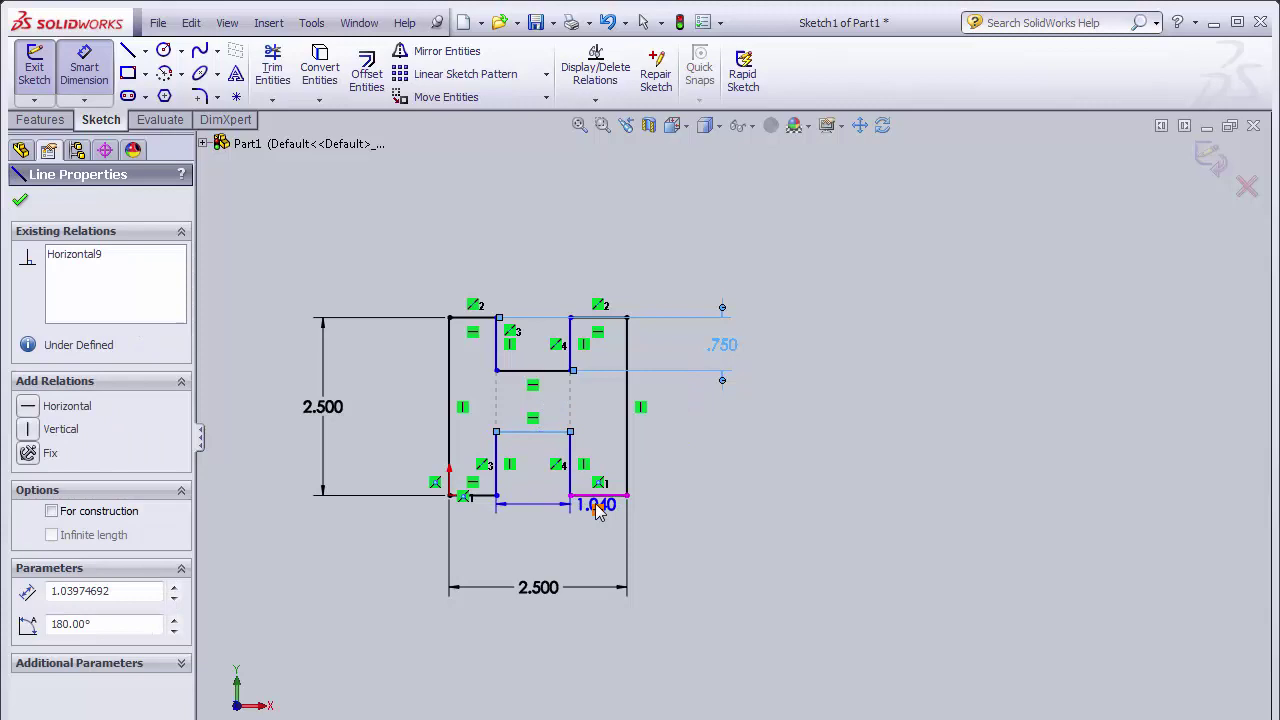
{"action": "left_click", "coordinate": [605, 495]}
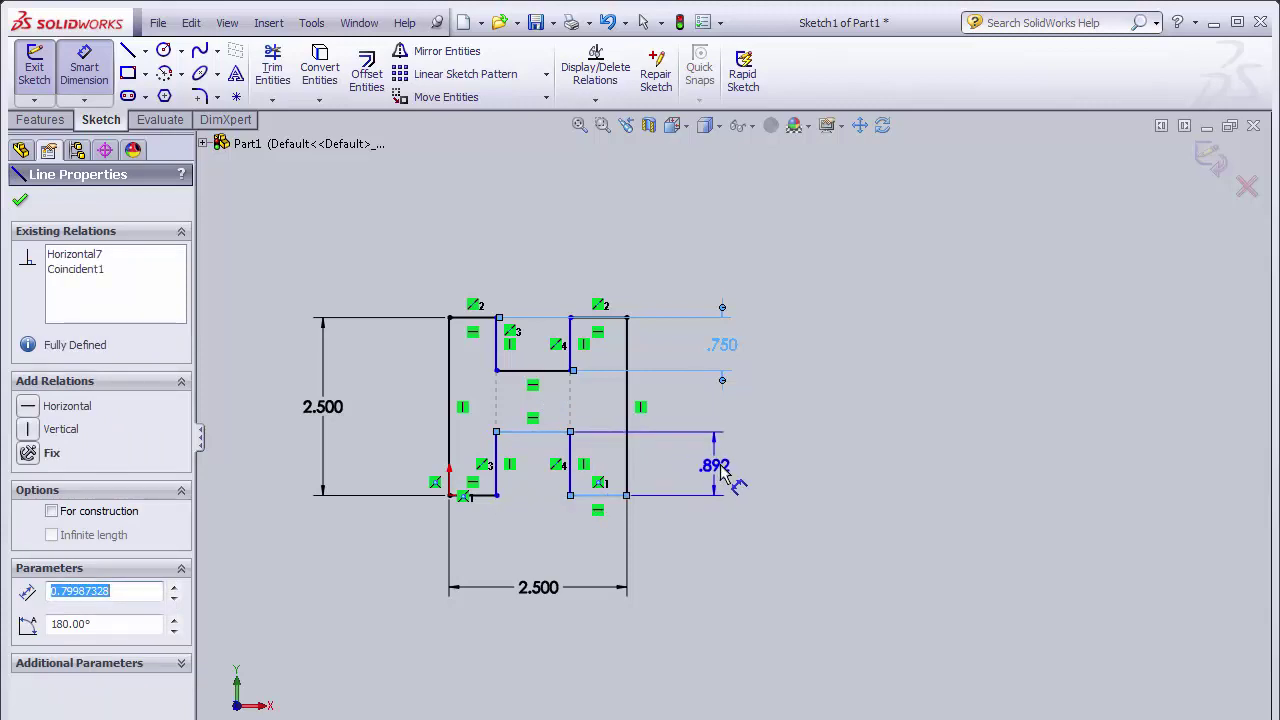
{"action": "left_click", "coordinate": [727, 473]}
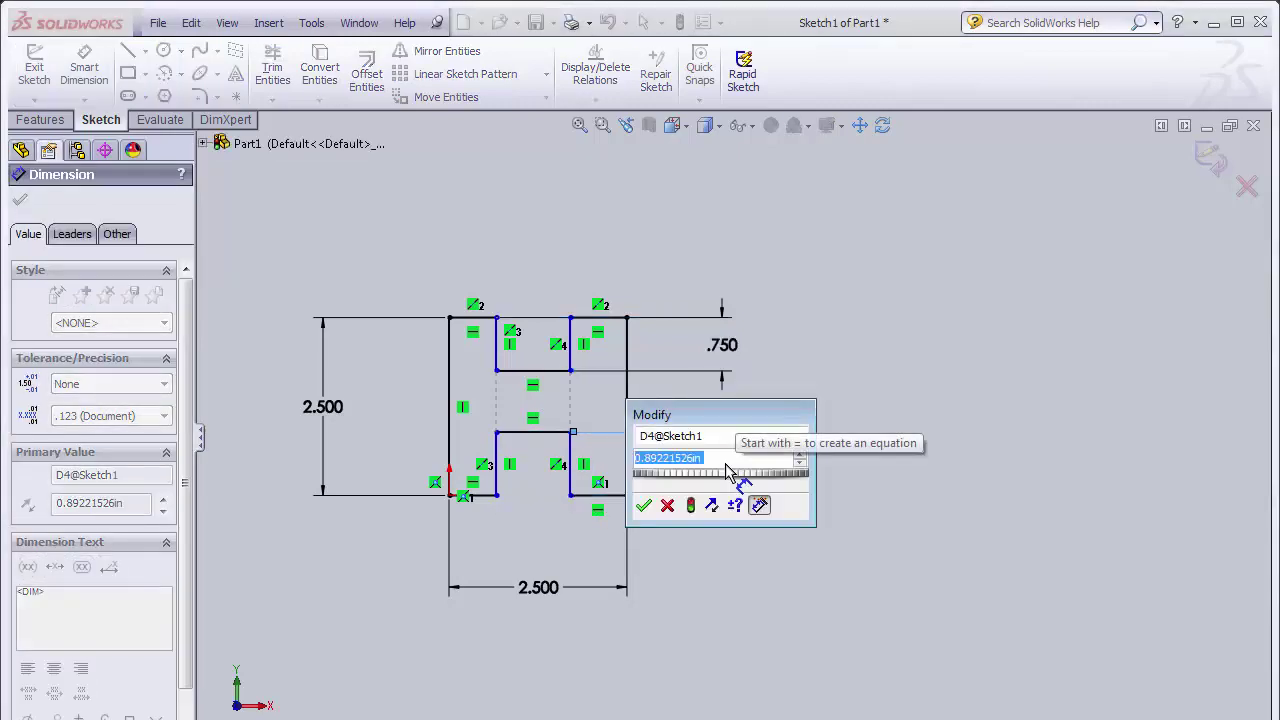
{"action": "type", "text": ".75"}
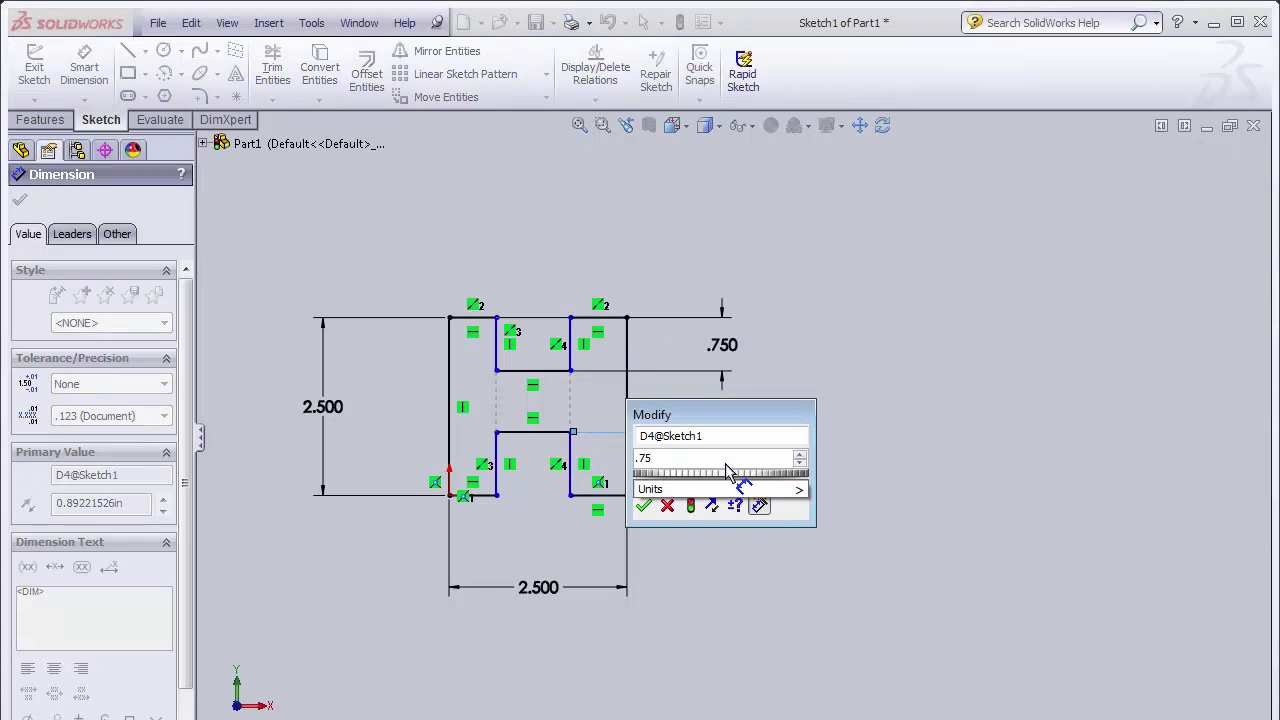
{"action": "key", "text": "Return"}
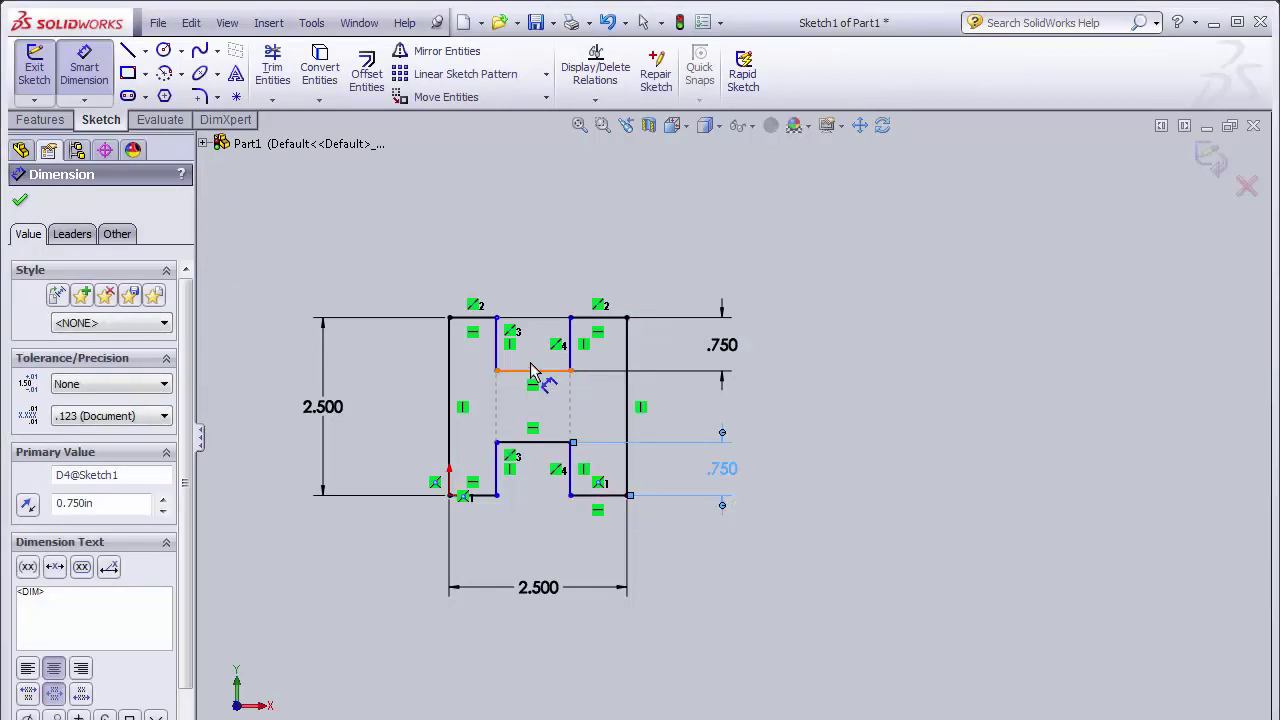
Step: Dimension the bottom notch's width between its two vertical sides to 1.000
{"action": "left_click", "coordinate": [499, 488]}
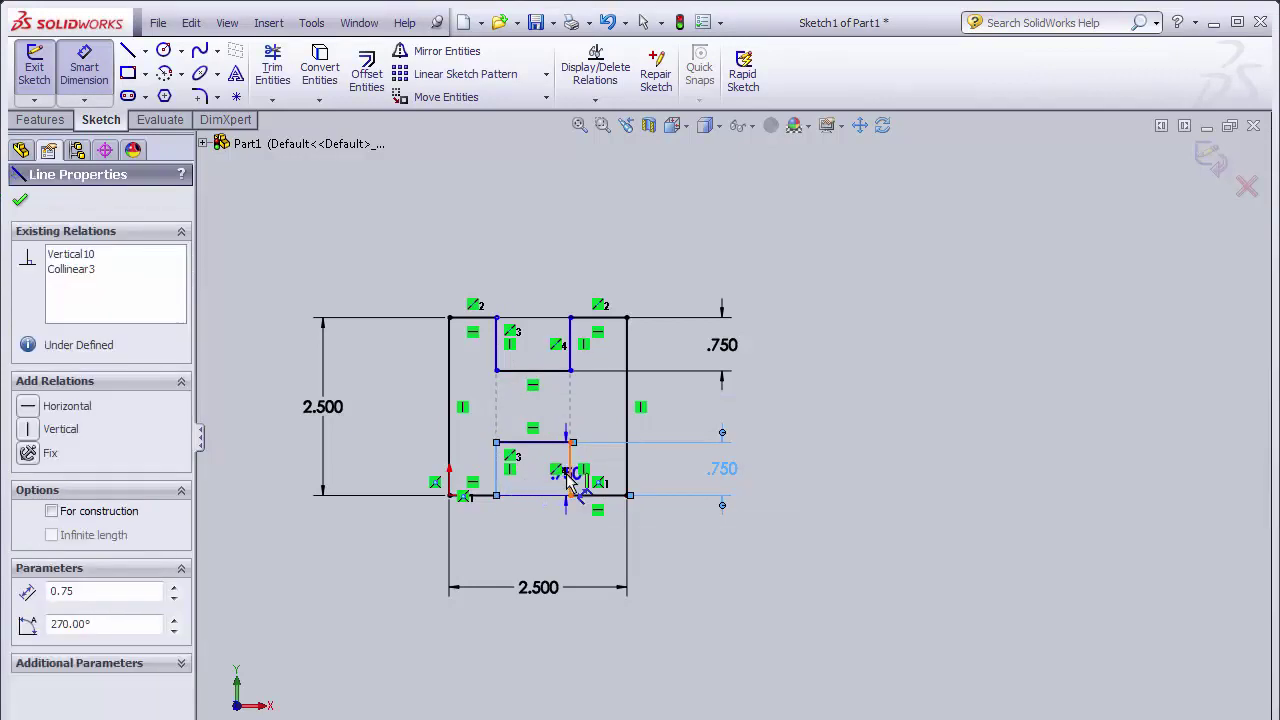
{"action": "left_click", "coordinate": [571, 471]}
{"action": "left_click", "coordinate": [536, 541]}
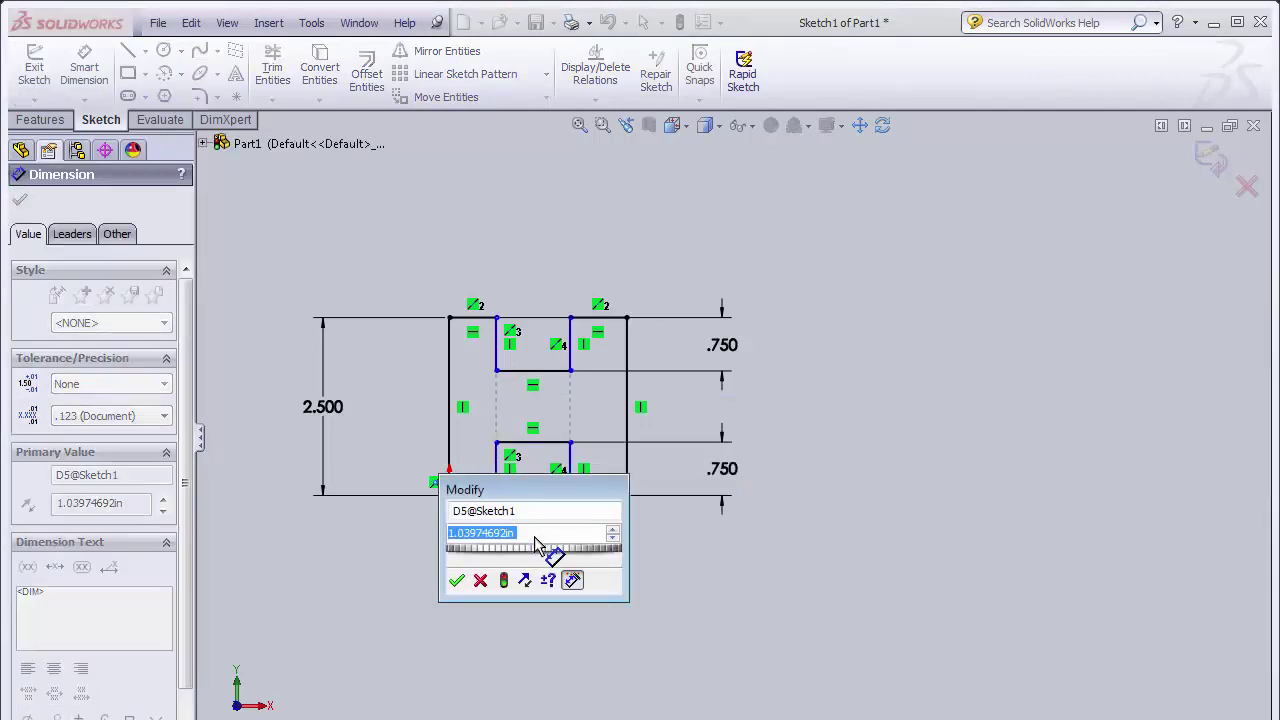
{"action": "type", "text": "1"}
{"action": "key", "text": "Return"}
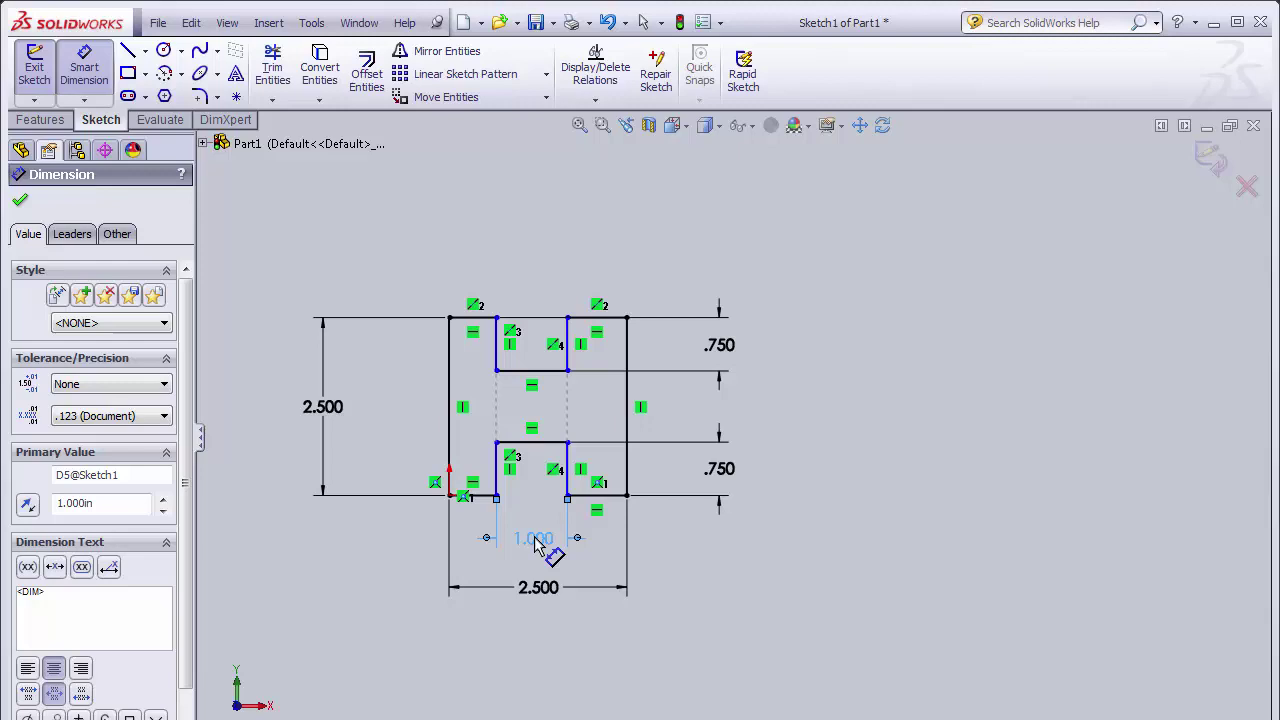
Step: Set the notch's left side .625 from the sketch's left edge
{"action": "left_click", "coordinate": [497, 480]}
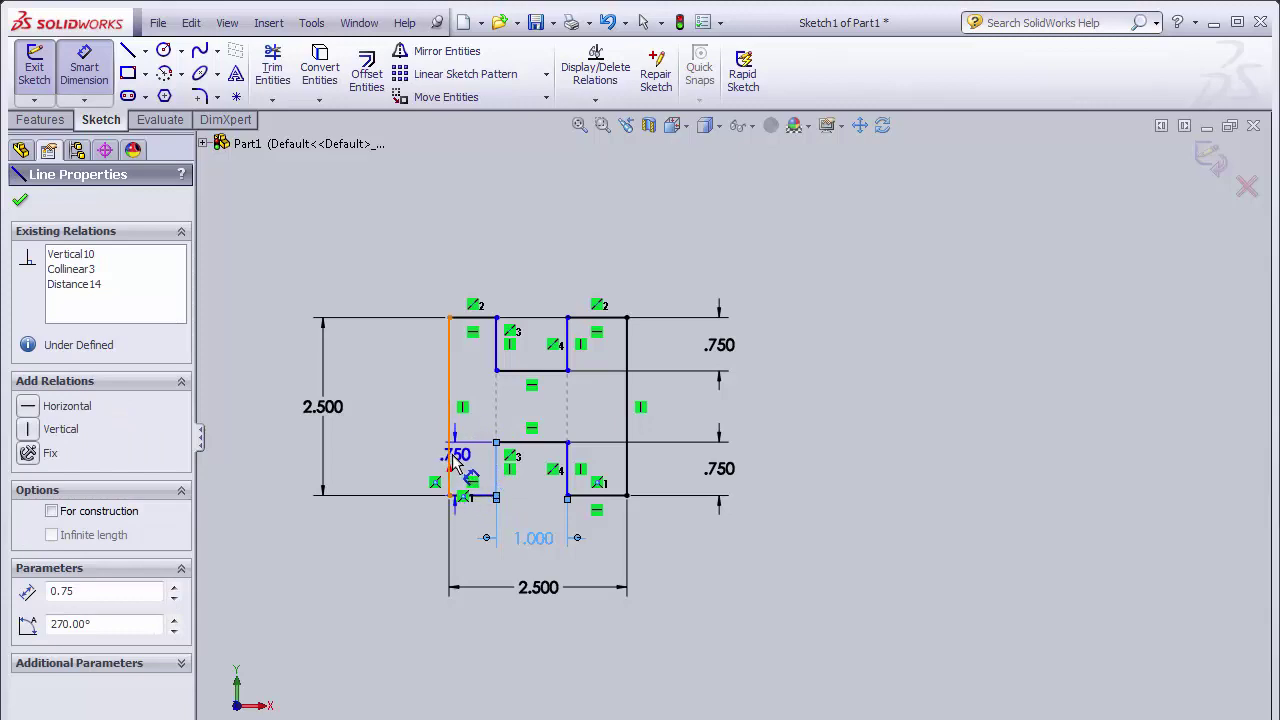
{"action": "left_click", "coordinate": [450, 465]}
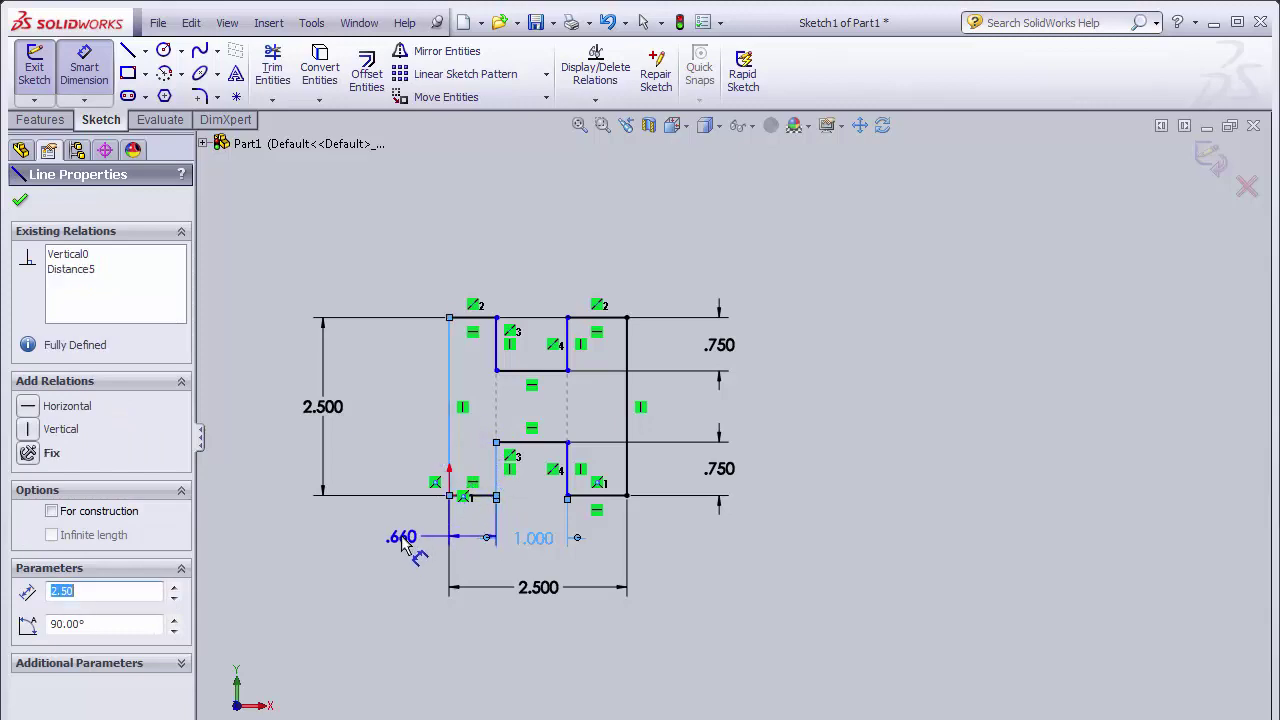
{"action": "left_click", "coordinate": [405, 542]}
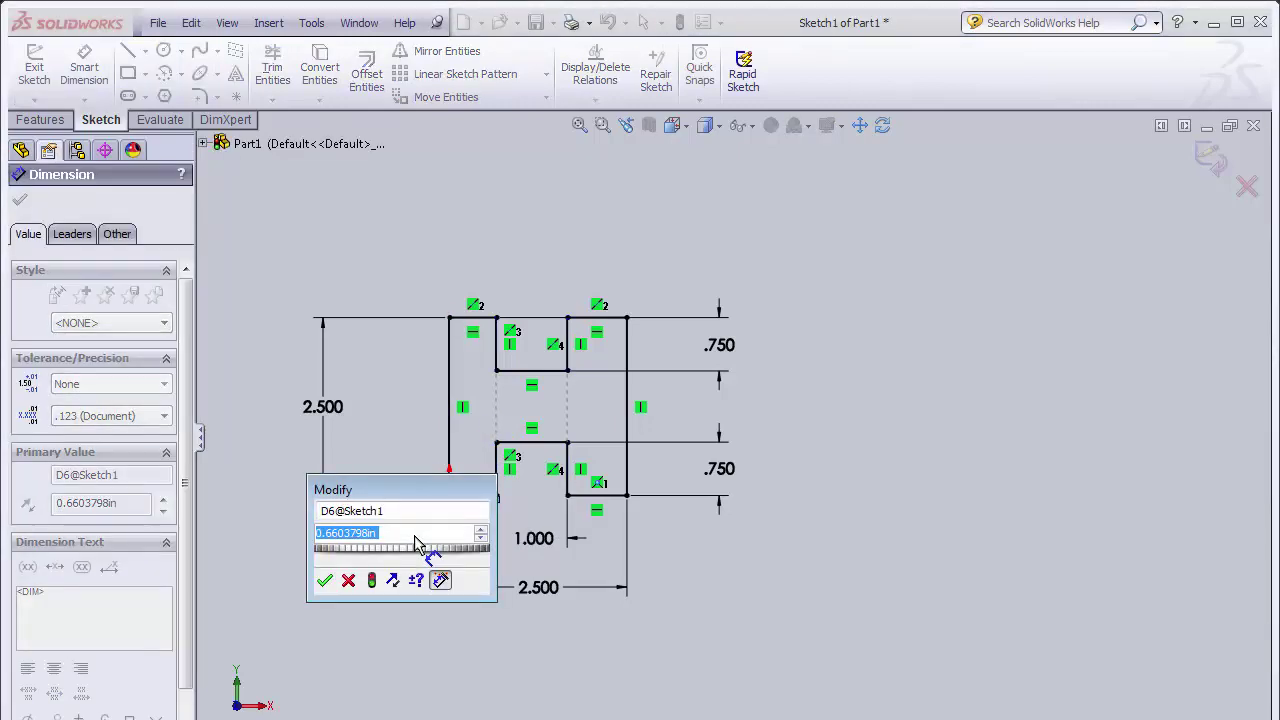
{"action": "type", "text": ".625"}
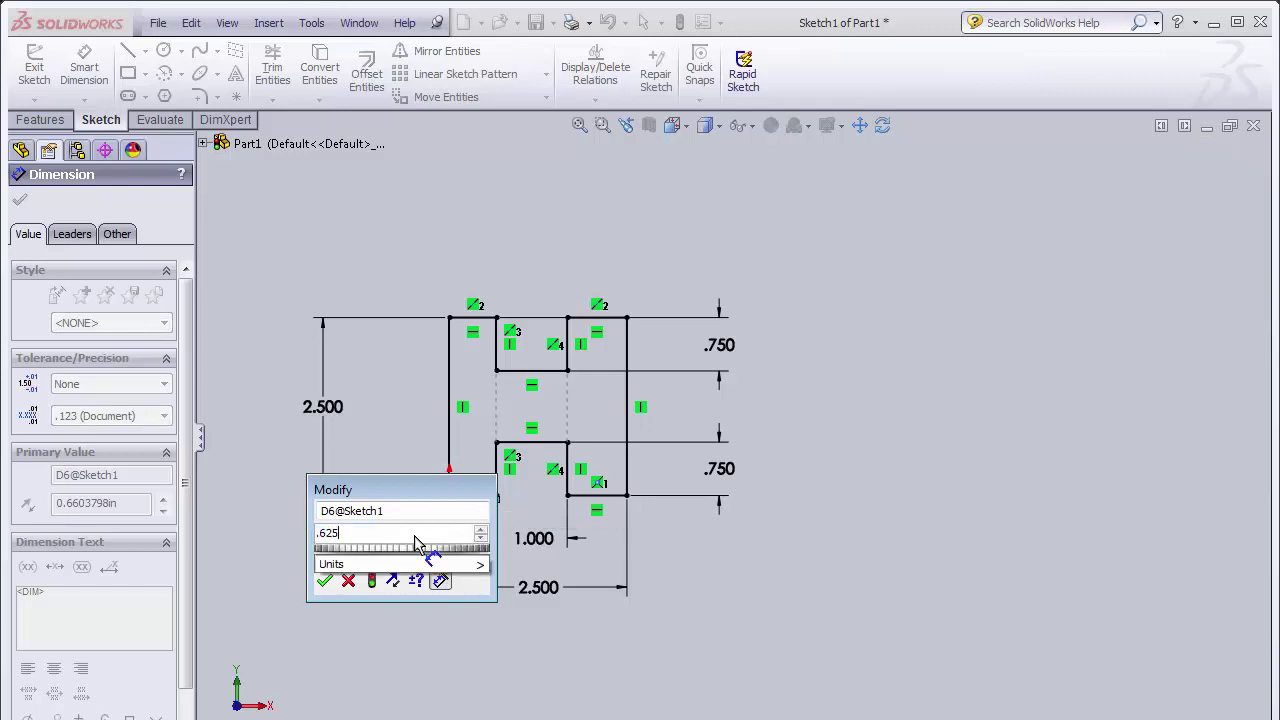
{"action": "key", "text": "Return"}
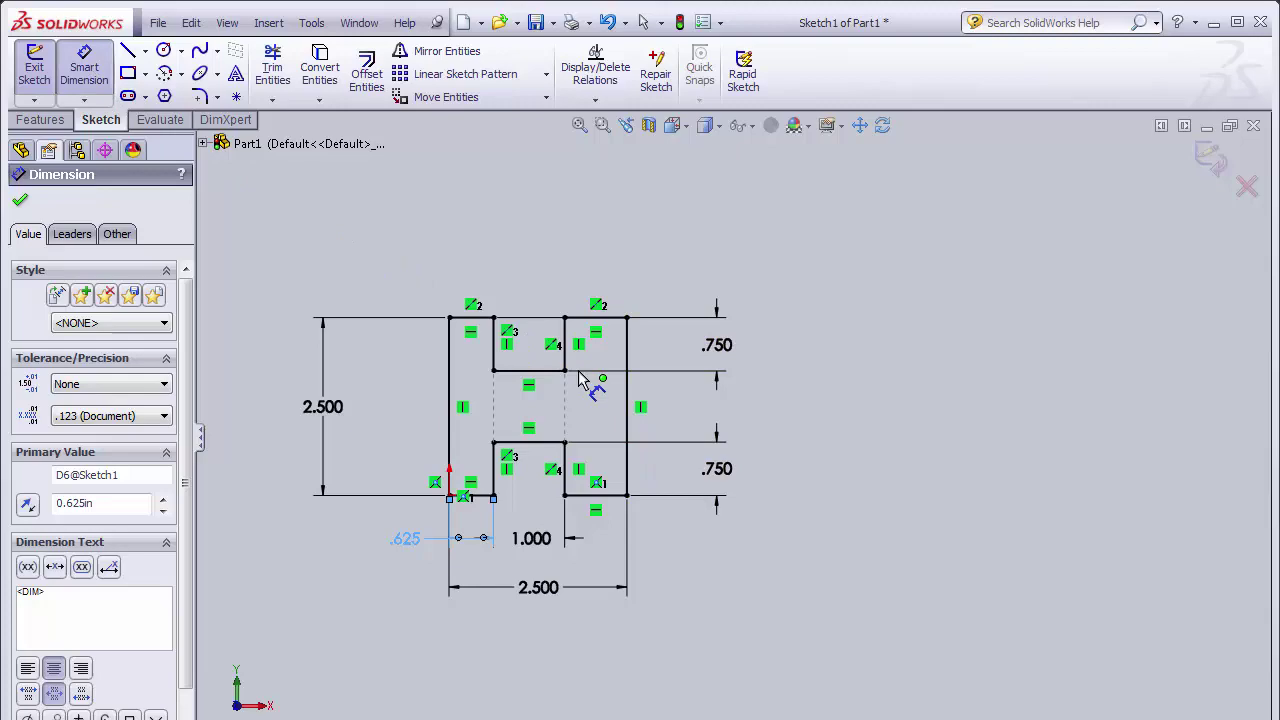
{"action": "left_click", "coordinate": [632, 398]}
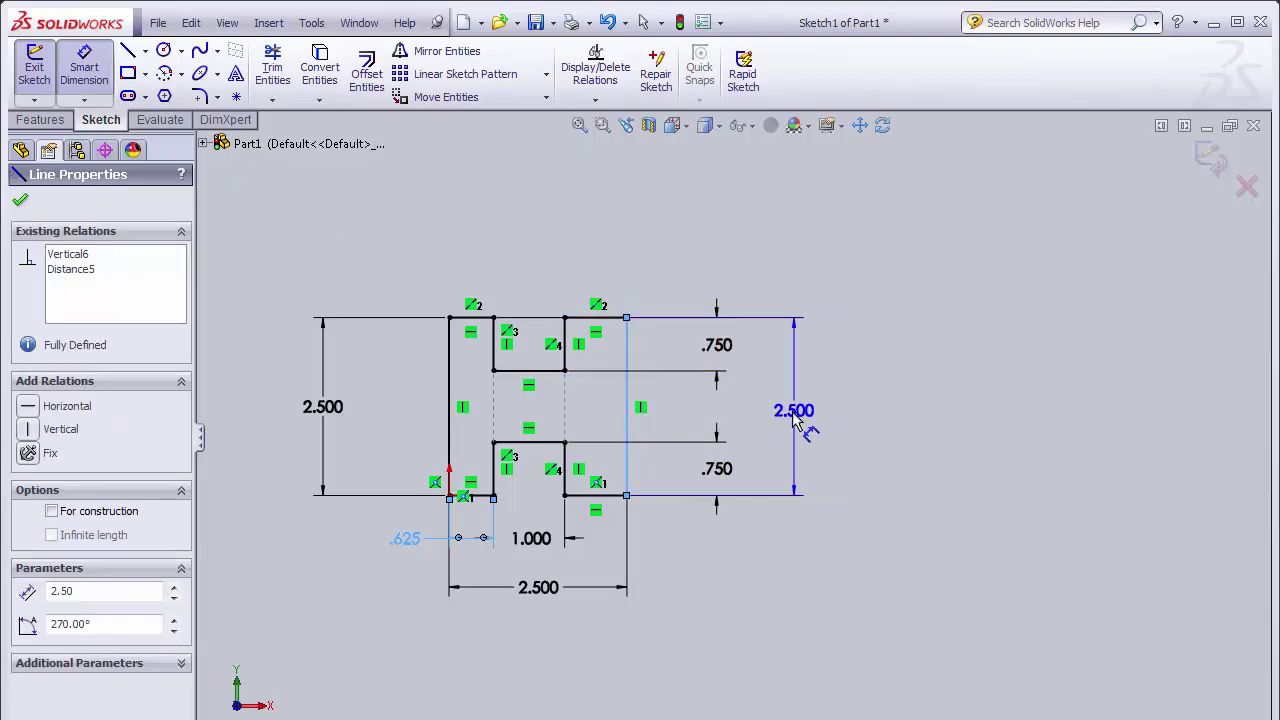
{"action": "left_click", "coordinate": [791, 413]}
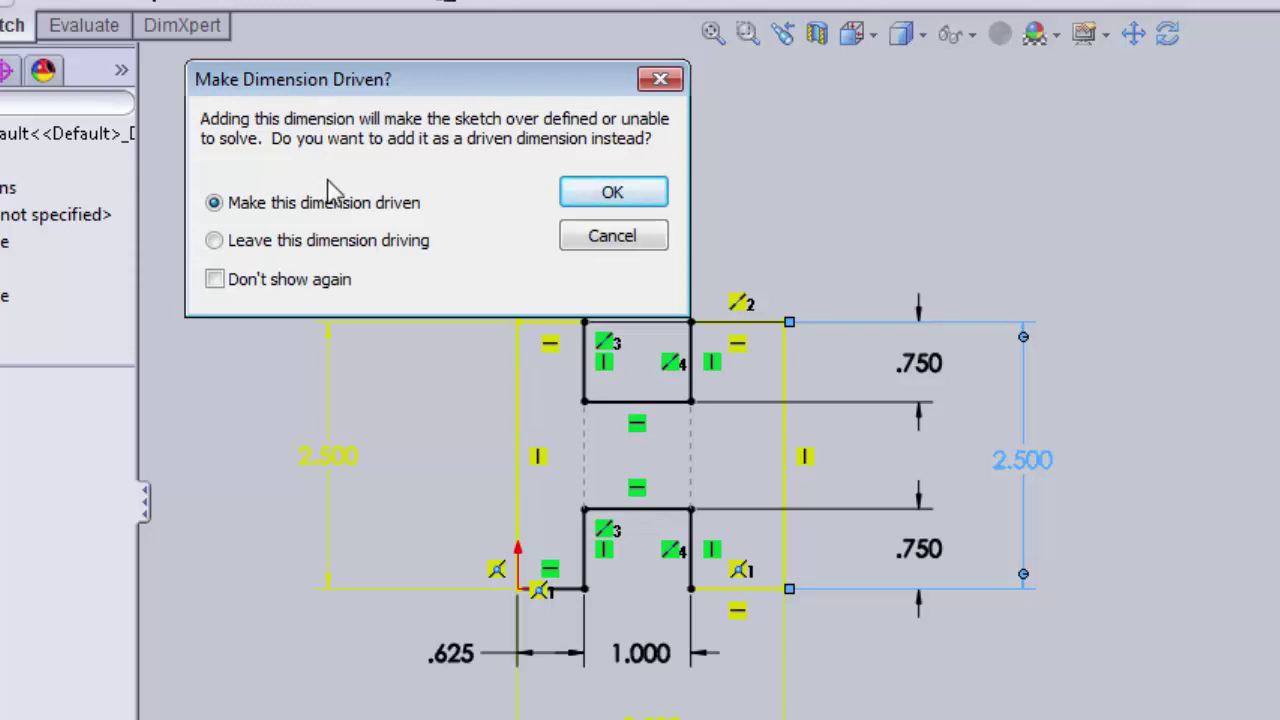
{"action": "left_click", "coordinate": [600, 240]}
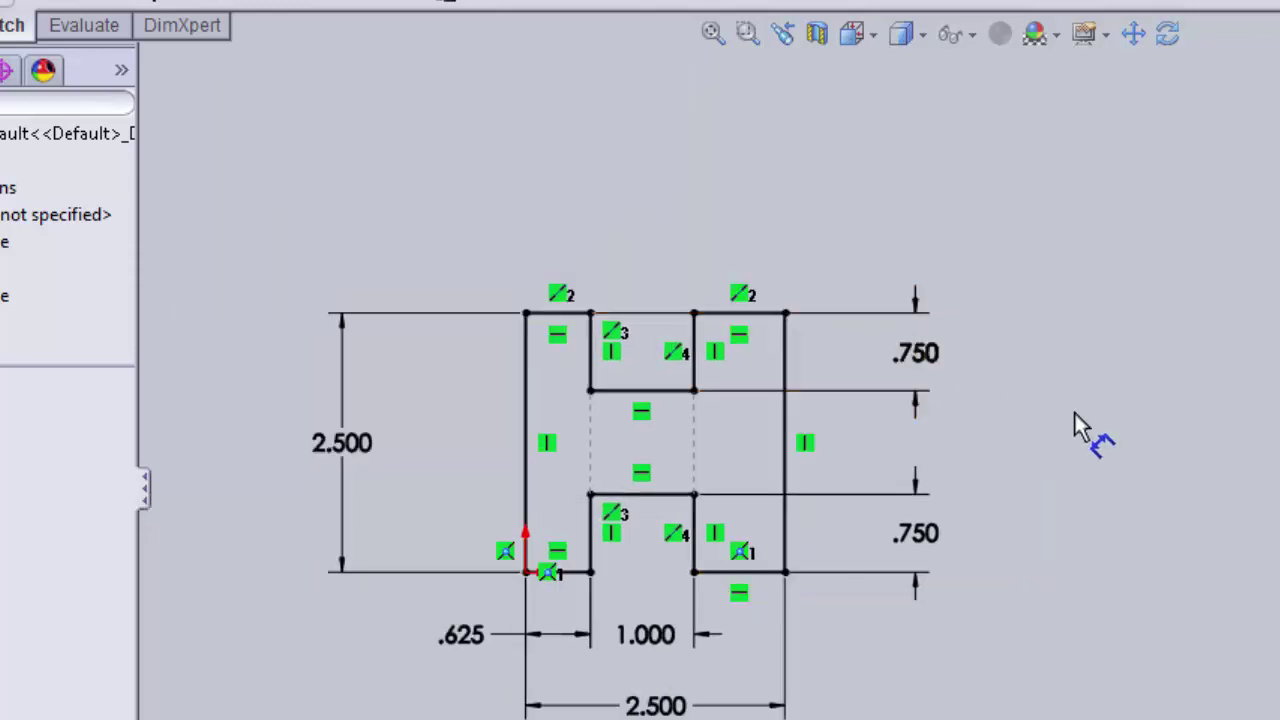